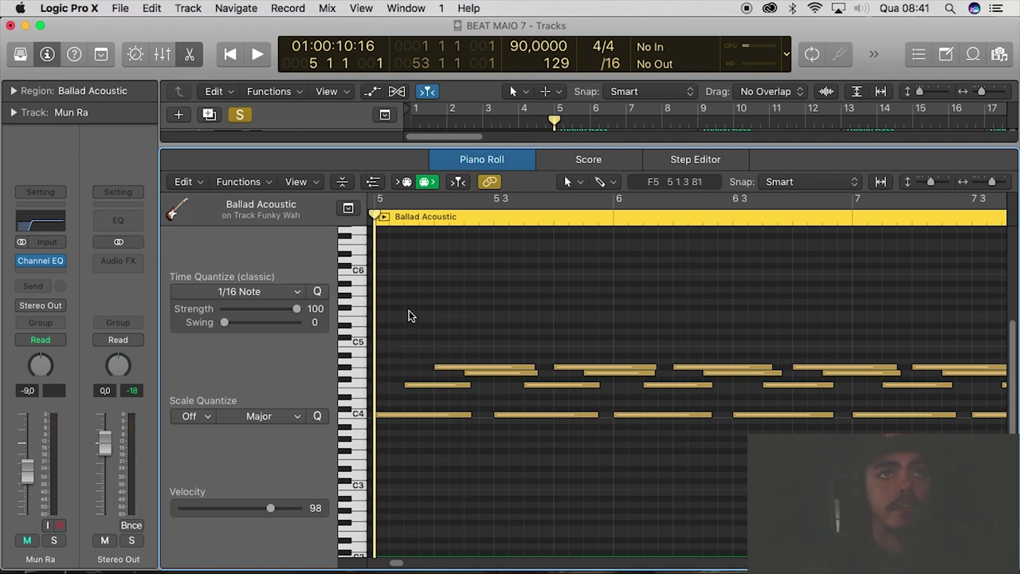
Step: Play the Ballad Acoustic region from bar 5 in the Piano Roll and close the editor
{"action": "key", "text": "space"}
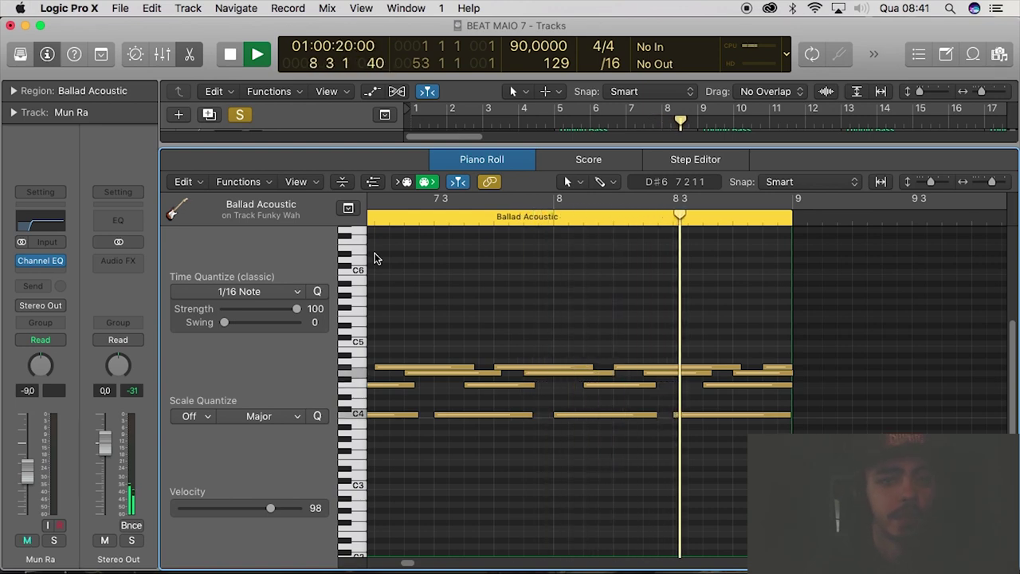
{"action": "key", "text": "p"}
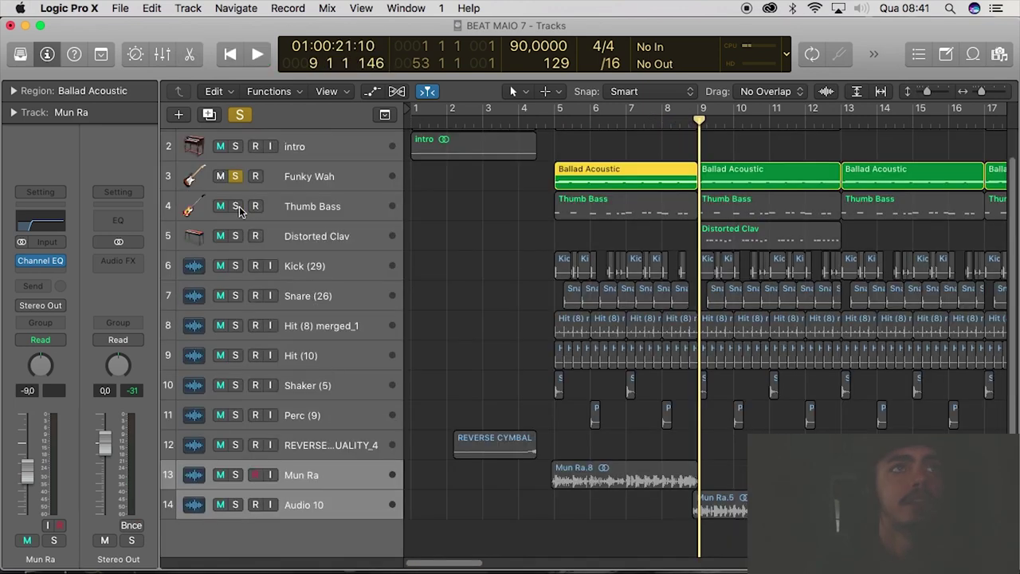
Step: Solo Thumb Bass instead of Funky Wah and audition its first region from bar 5 in the Piano Roll
{"action": "left_click", "coordinate": [236, 206]}
{"action": "left_click", "coordinate": [236, 176]}
{"action": "double_click", "coordinate": [552, 121]}
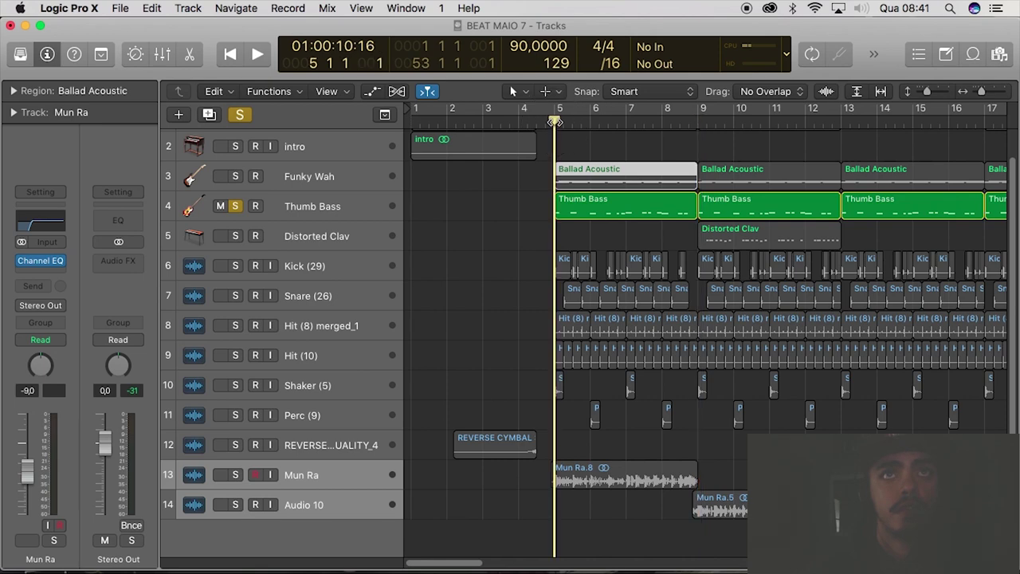
{"action": "double_click", "coordinate": [622, 211]}
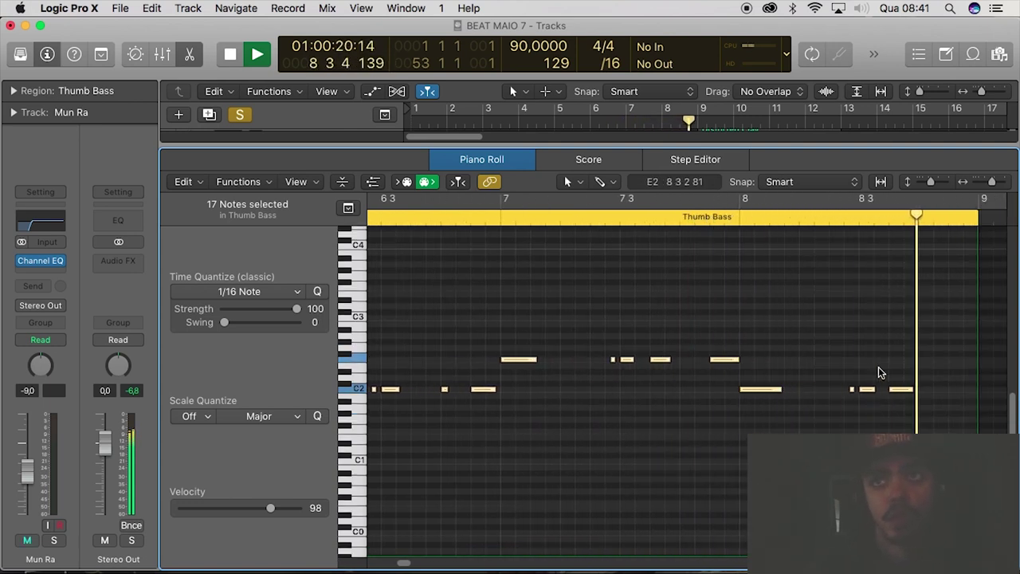
{"action": "key", "text": "space"}
{"action": "key", "text": "p"}
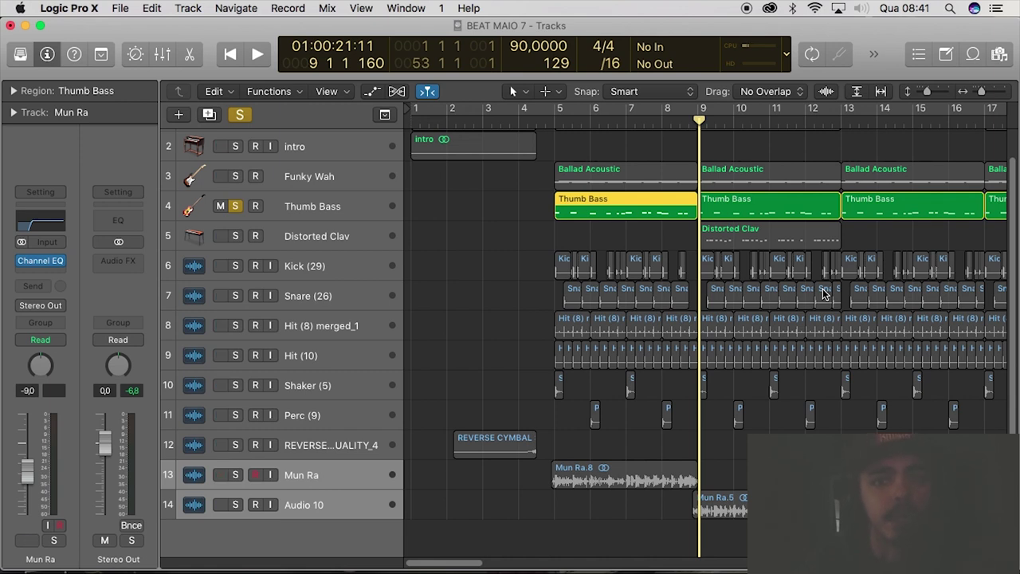
{"action": "key", "text": "ctrl+alt+super+m"}
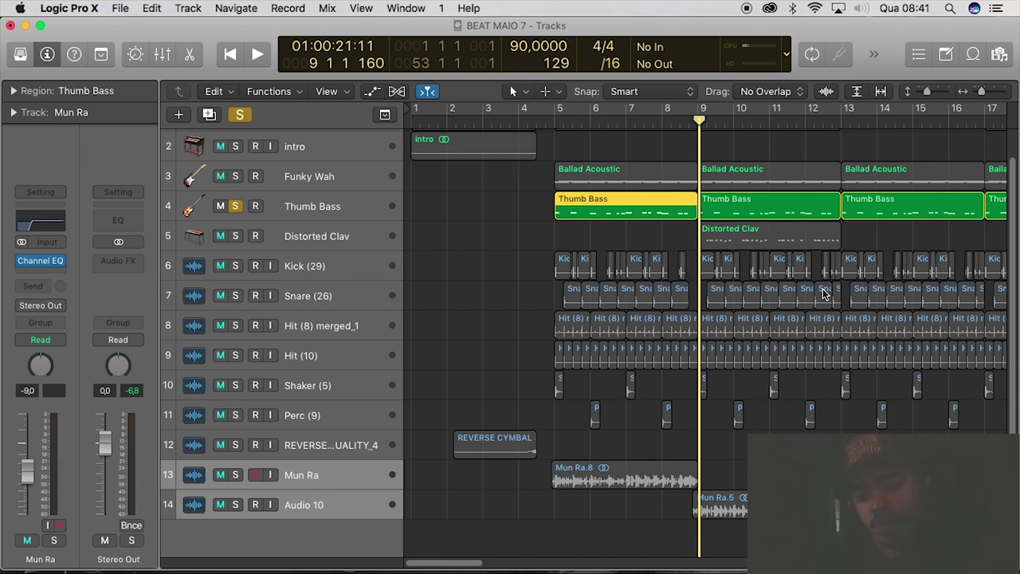
{"action": "key", "text": "ctrl+alt+super+m"}
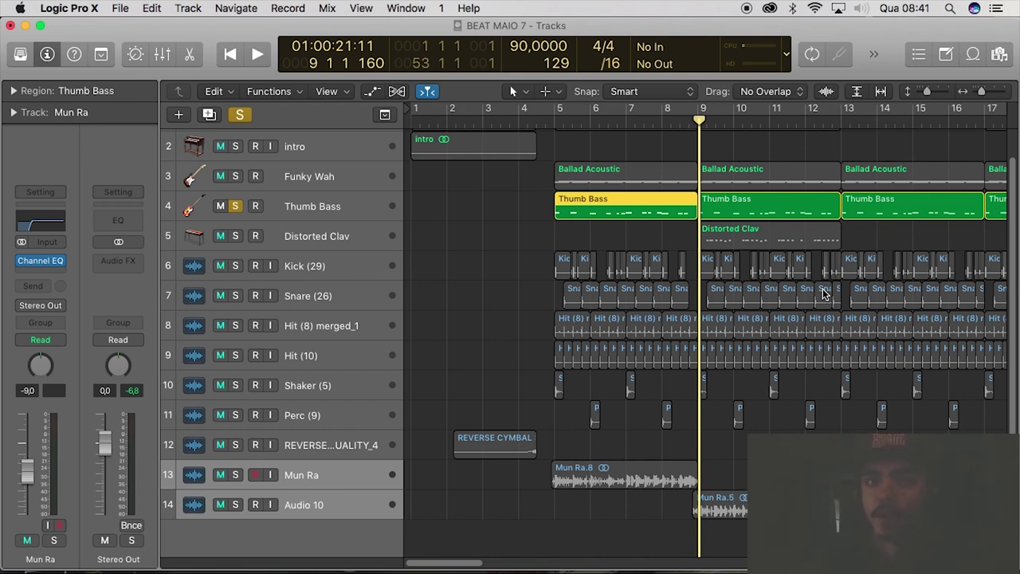
{"action": "key", "text": "ctrl+alt+super+m"}
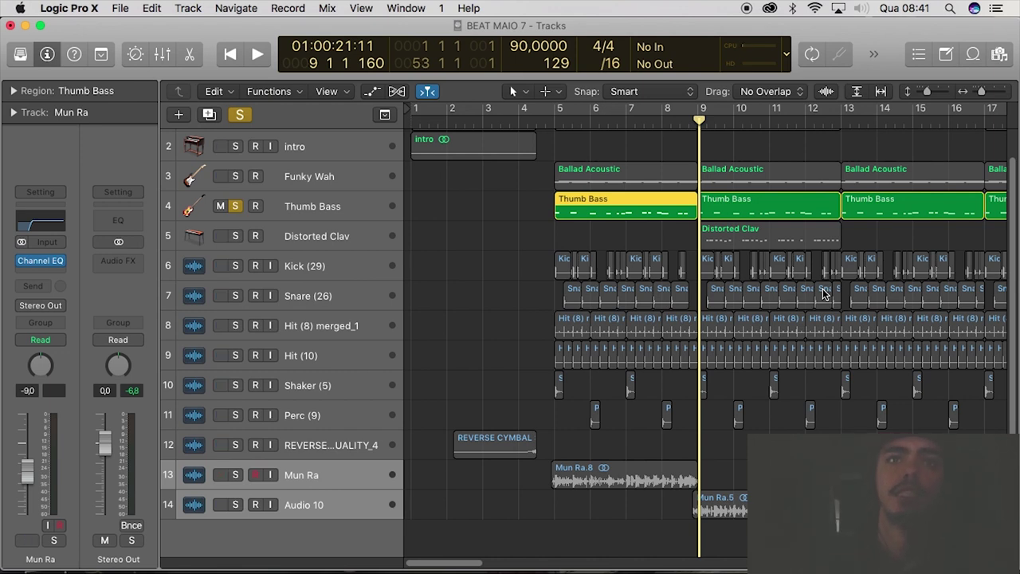
{"action": "key", "text": "ctrl+alt+super+m"}
Step: Solo the Kick (29) track instead of Thumb Bass and set a cycle range from bar 5 to bar 9
{"action": "left_click", "coordinate": [319, 268]}
{"action": "key", "text": "ctrl+alt+super+s"}
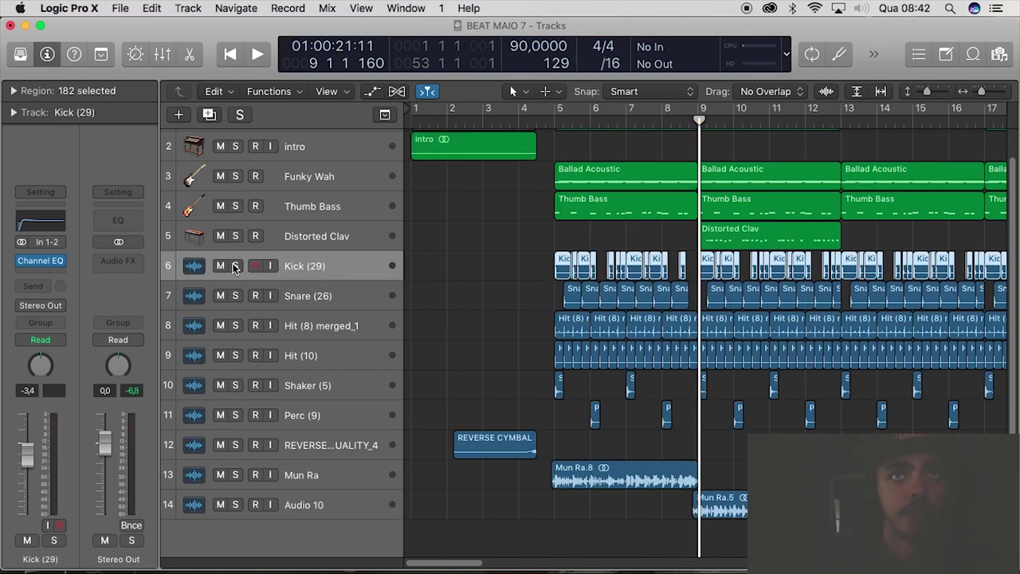
{"action": "left_click", "coordinate": [235, 266]}
{"action": "left_click_drag", "start_coordinate": [552, 109], "coordinate": [700, 109]}
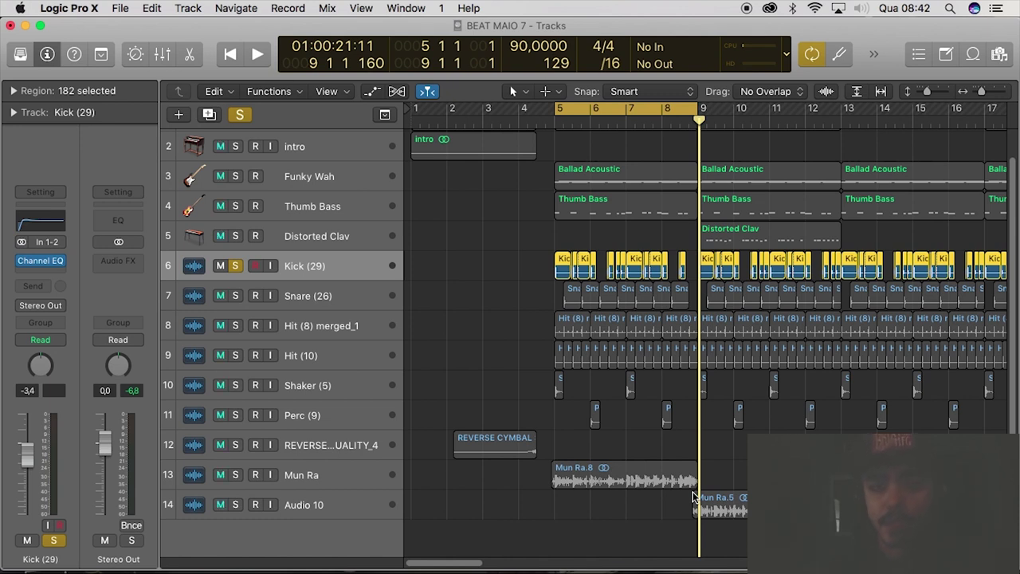
Step: Listen to the soloed kick pattern within the cycle range while following its regions up close
{"action": "key", "text": "space"}
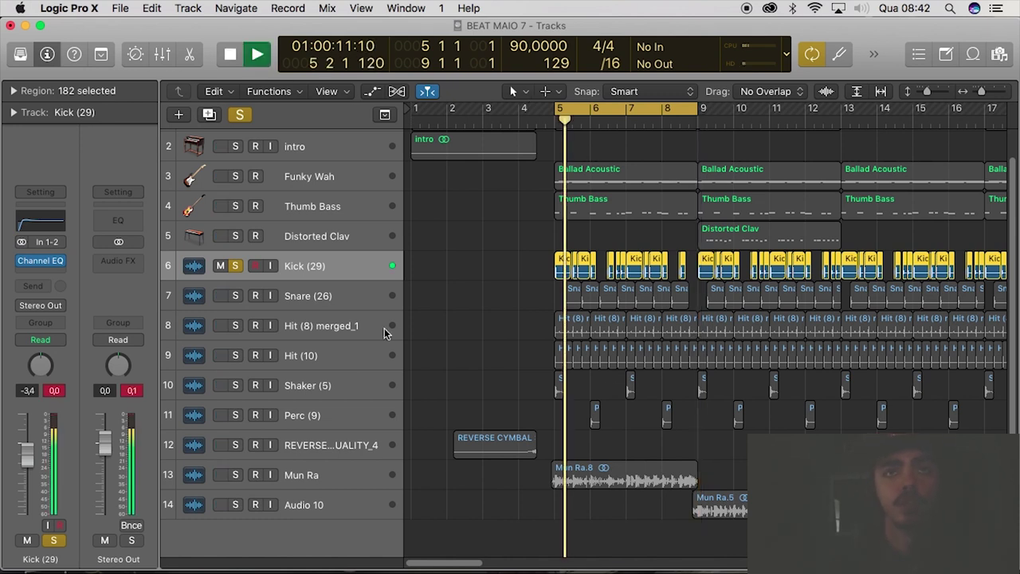
{"action": "key", "text": "super+Right"}
{"action": "key", "text": "super+Right"}
{"action": "key", "text": "super+Right"}
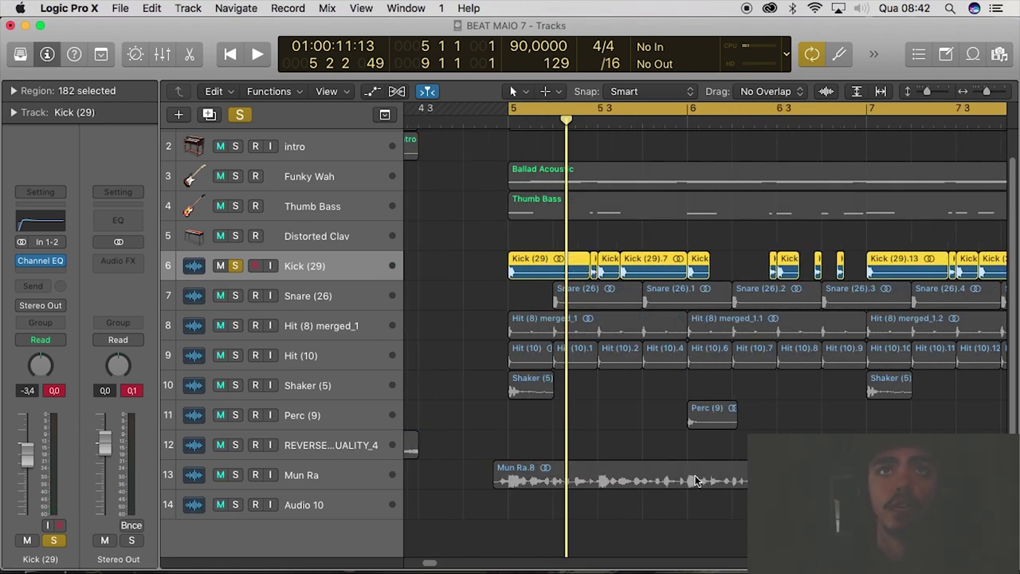
{"action": "key", "text": "space"}
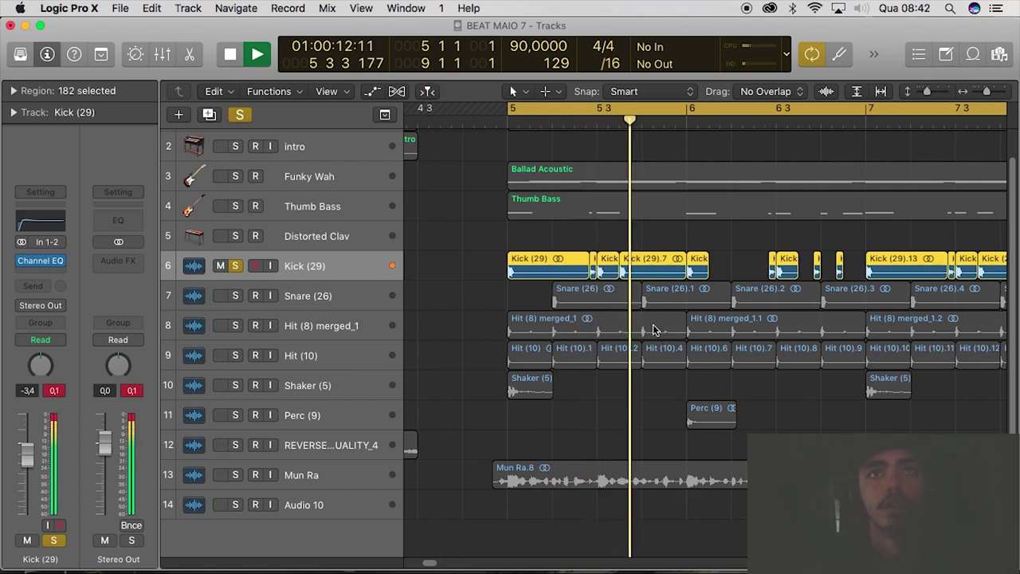
{"action": "scroll", "coordinate": [658, 333], "scroll_direction": "right", "scroll_amount": 2}
{"action": "scroll", "coordinate": [639, 347], "scroll_direction": "right", "scroll_amount": 4}
{"action": "scroll", "coordinate": [639, 347], "scroll_direction": "right", "scroll_amount": 2}
{"action": "scroll", "coordinate": [639, 348], "scroll_direction": "right", "scroll_amount": 3}
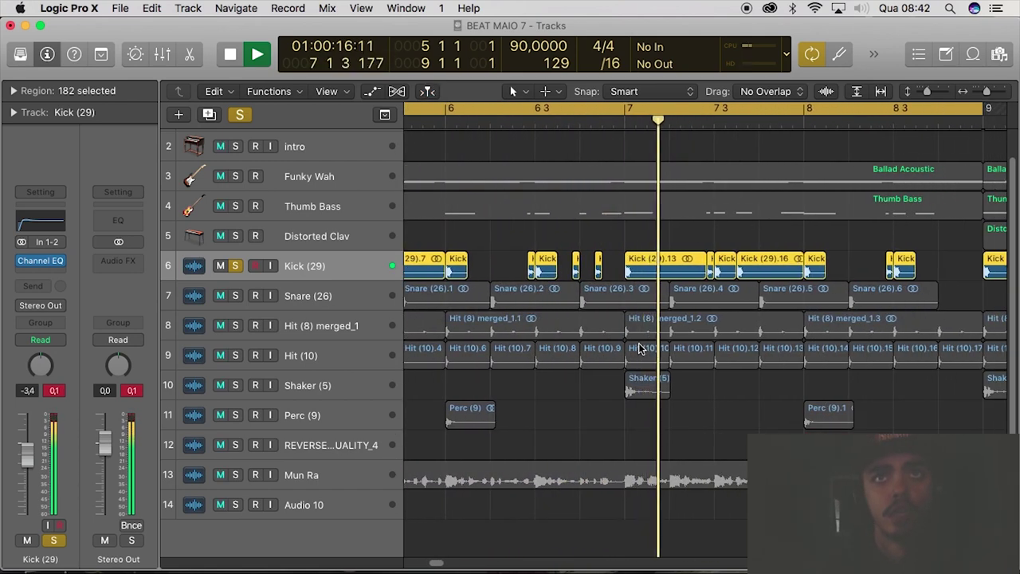
{"action": "scroll", "coordinate": [639, 347], "scroll_direction": "right", "scroll_amount": 2}
{"action": "key", "text": "space"}
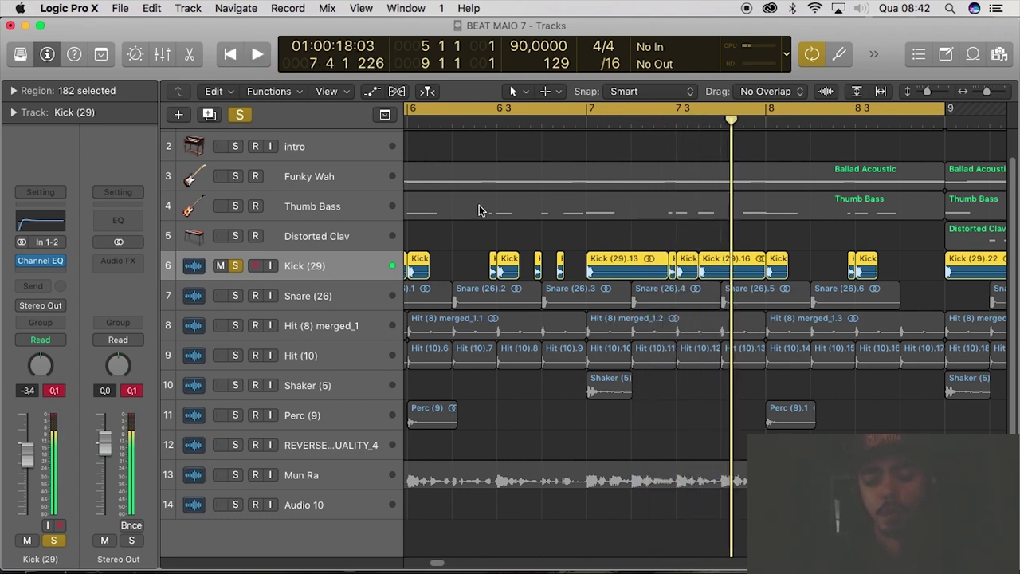
Step: Inspect the individual kick regions in bar 6, positioning the playhead just before the hits around beats 3 and 4
{"action": "key", "text": "super+Right"}
{"action": "scroll", "coordinate": [446, 202], "scroll_direction": "left", "scroll_amount": 5}
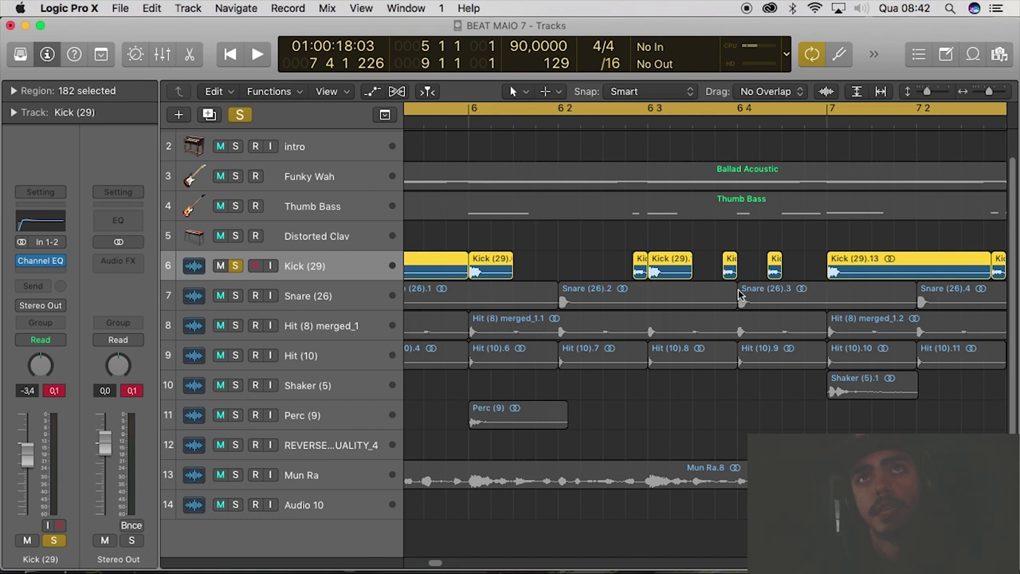
{"action": "left_click", "coordinate": [720, 116]}
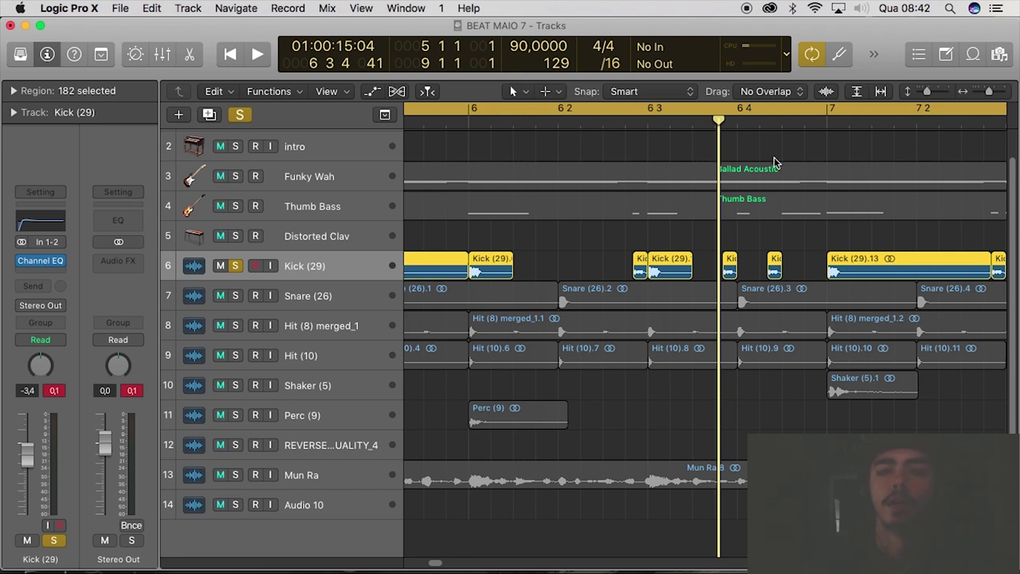
{"action": "left_click", "coordinate": [746, 274]}
{"action": "left_click", "coordinate": [851, 275]}
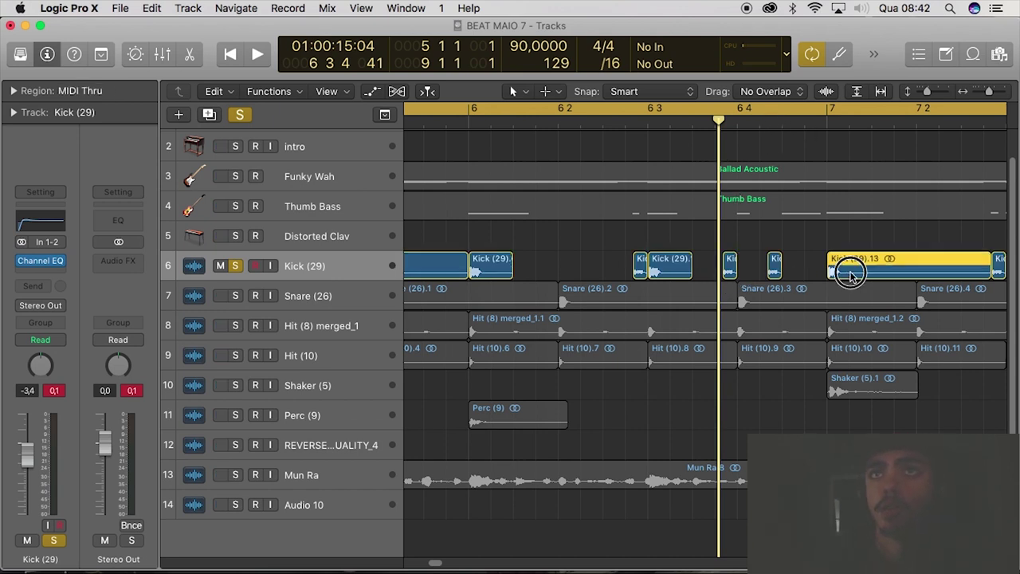
{"action": "left_click", "coordinate": [641, 273]}
{"action": "left_click", "coordinate": [651, 271]}
{"action": "left_click", "coordinate": [635, 271]}
{"action": "left_click_drag", "start_coordinate": [626, 130], "coordinate": [628, 140]}
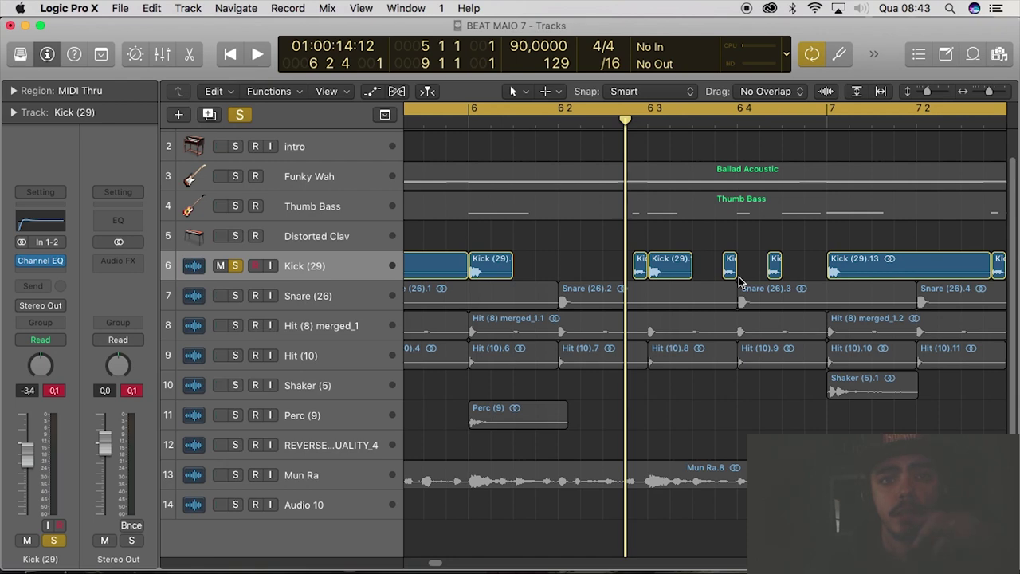
{"action": "left_click_drag", "start_coordinate": [624, 124], "coordinate": [597, 126]}
Step: Solo Snare (26) instead of the kick, audition it in the cycle, and select a snare region and the Mun Ra.8 region
{"action": "key", "text": "z"}
{"action": "left_click", "coordinate": [235, 295]}
{"action": "key", "text": "space"}
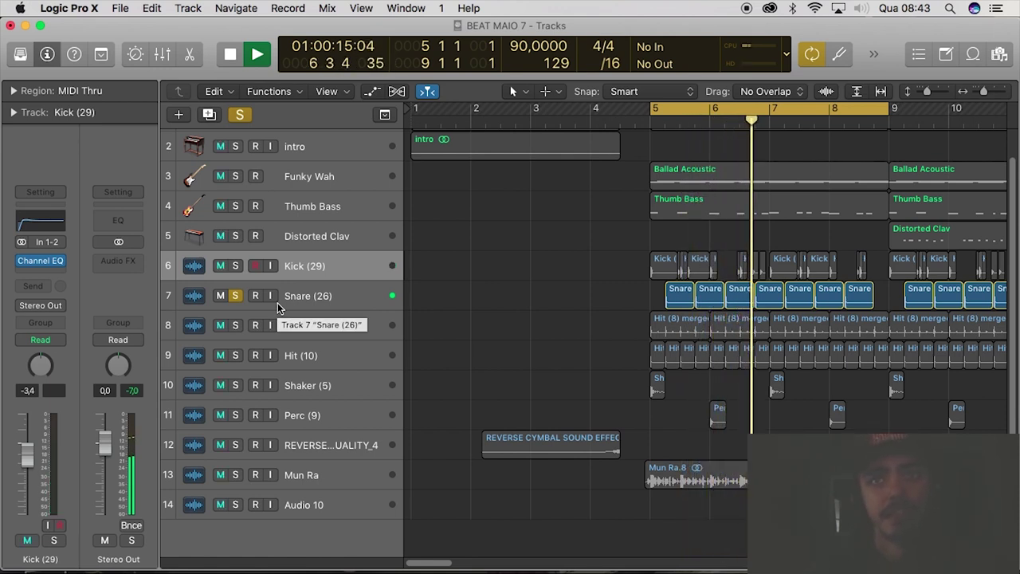
{"action": "key", "text": "space"}
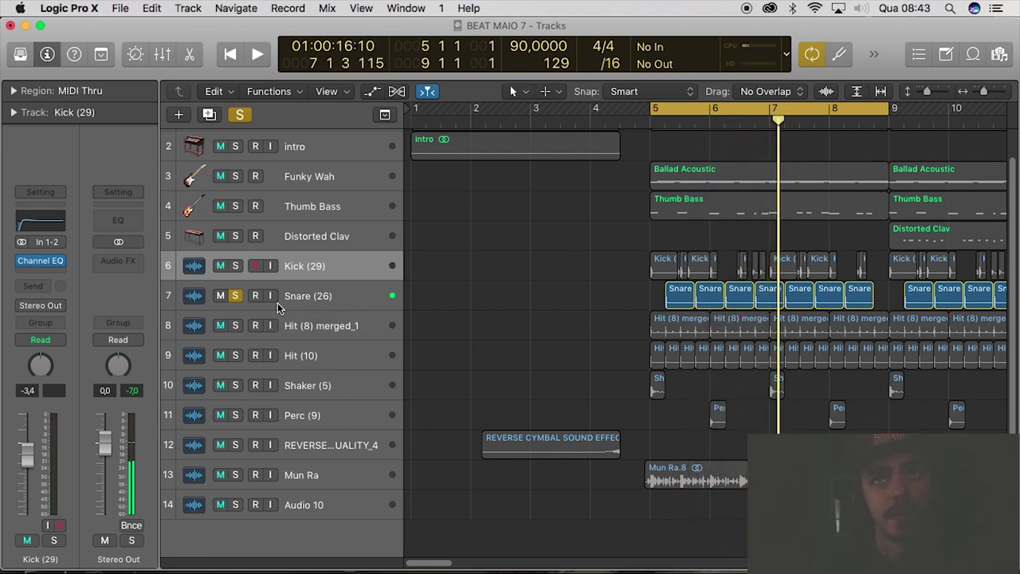
{"action": "left_click", "coordinate": [734, 299]}
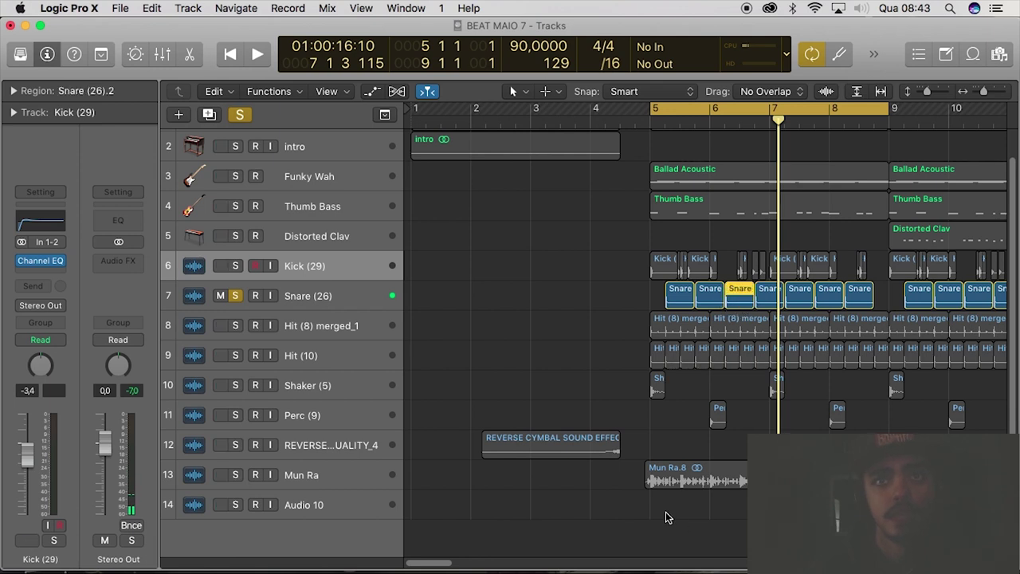
{"action": "left_click", "coordinate": [689, 482]}
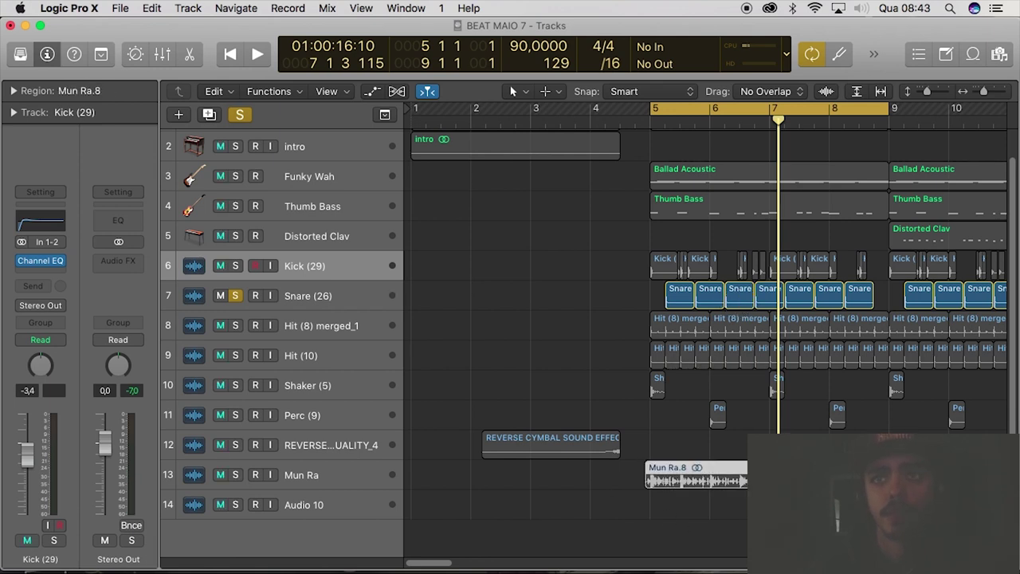
Step: Solo Hit (8) merged_1 instead of the snare and audition its pattern within the cycle range
{"action": "left_click", "coordinate": [236, 325]}
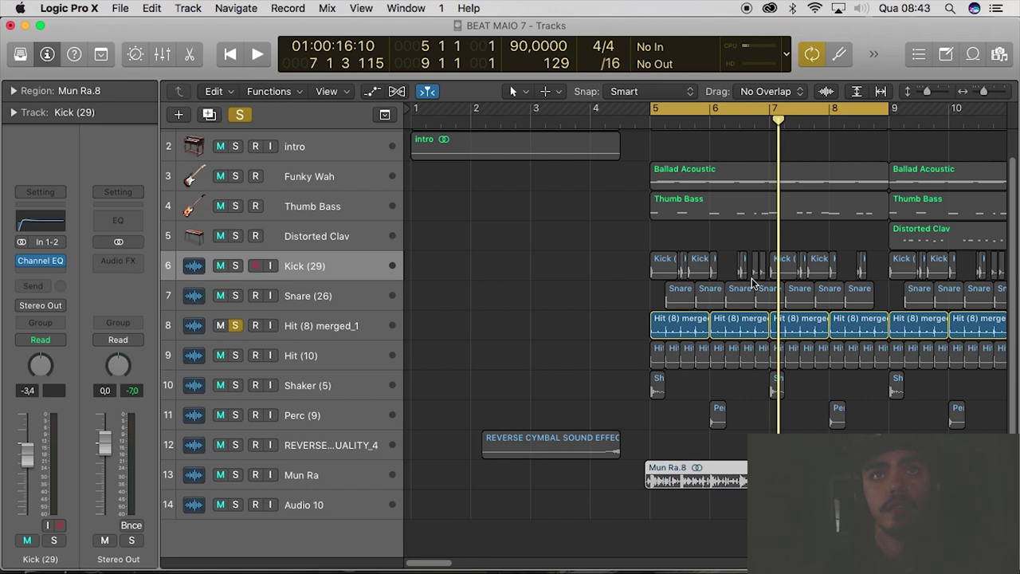
{"action": "key", "text": "space"}
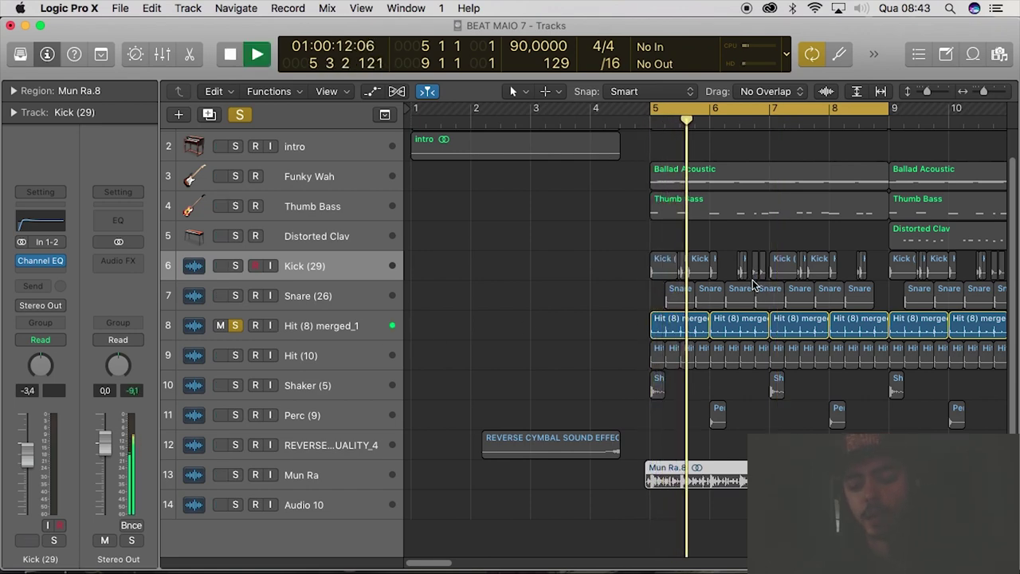
{"action": "key", "text": "super+Right"}
{"action": "key", "text": "super+Right"}
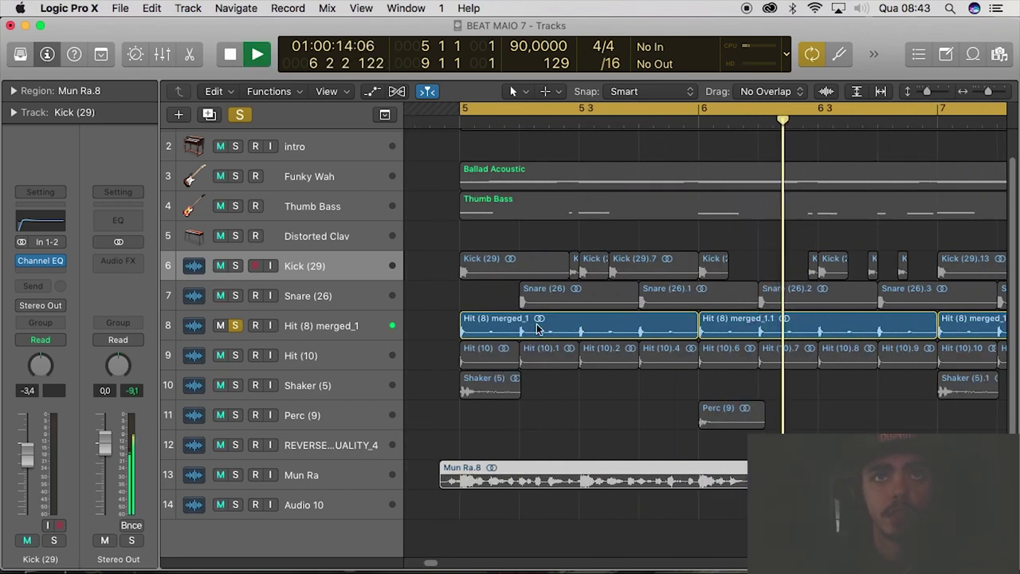
{"action": "key", "text": "space"}
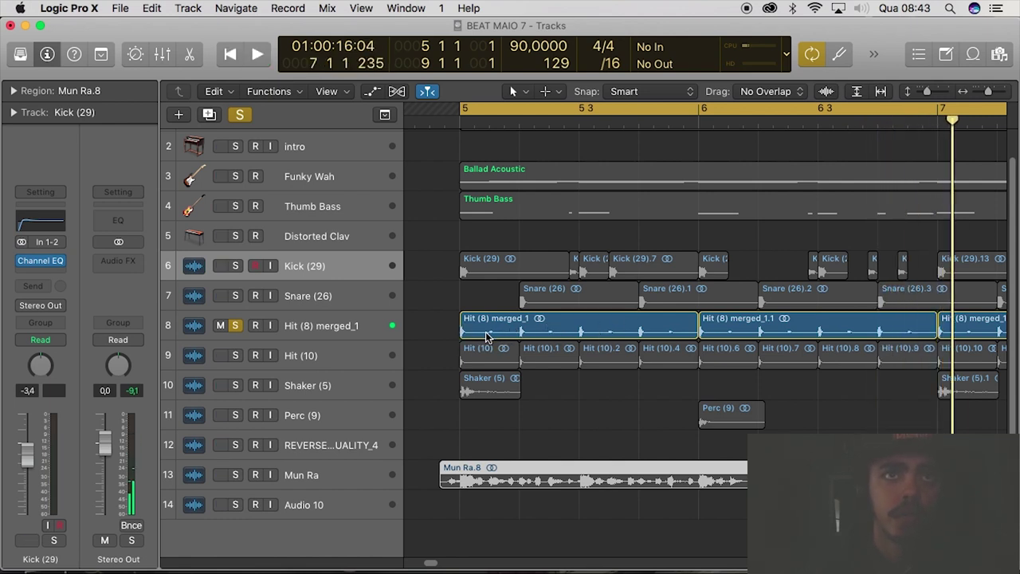
Step: Select the first Hit (8) merged_1 region, check its position at 5 1 3, and replay it from bar 5
{"action": "left_click", "coordinate": [490, 332]}
{"action": "left_click", "coordinate": [489, 119]}
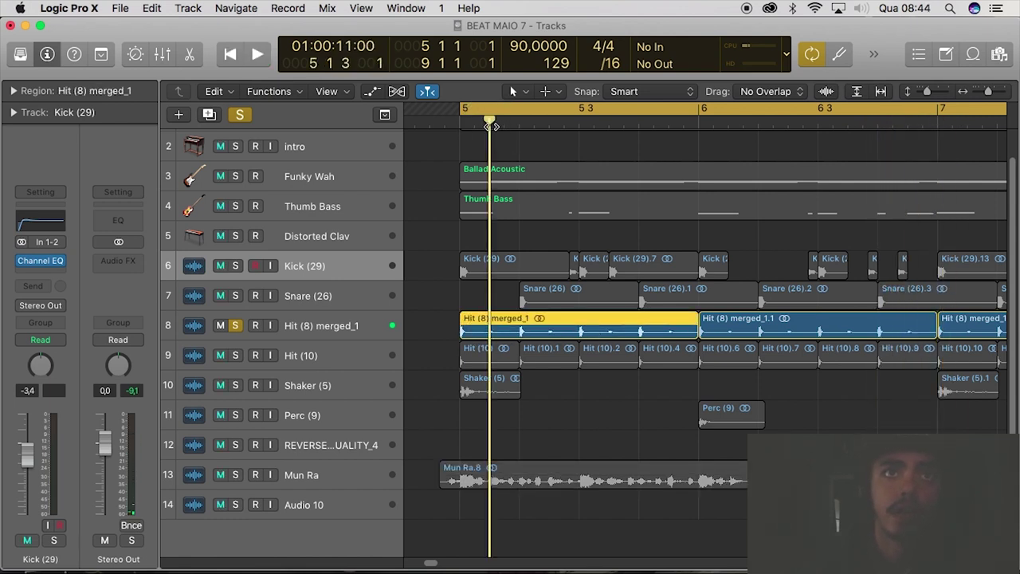
{"action": "key", "text": "ctrl+m"}
{"action": "key", "text": "ctrl+m"}
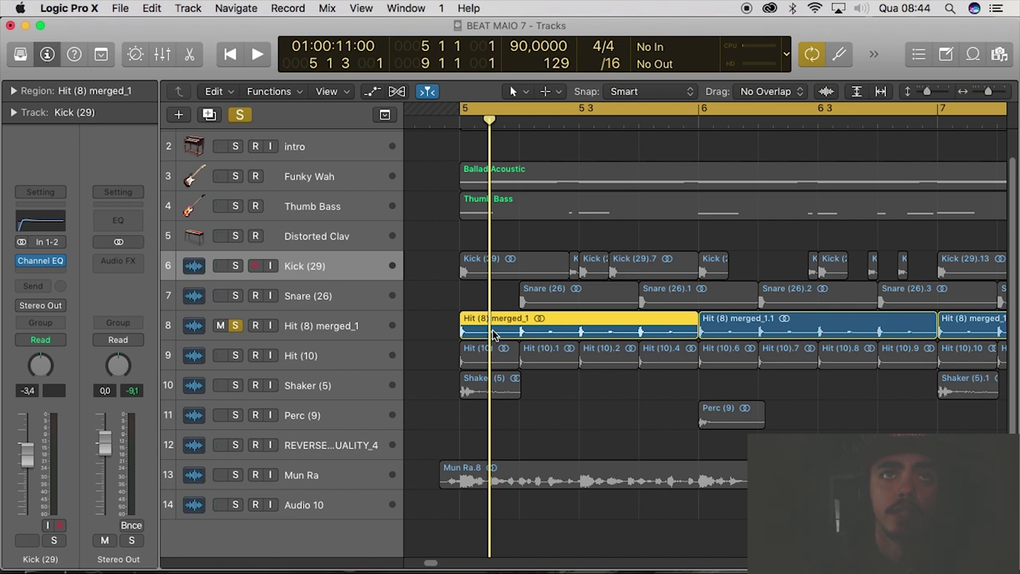
{"action": "left_click", "coordinate": [458, 124]}
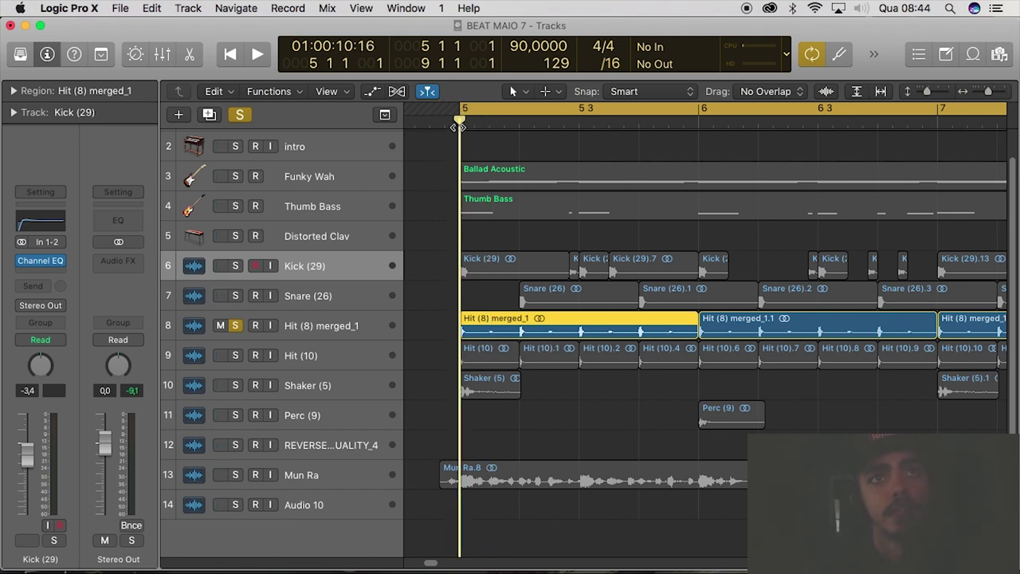
{"action": "key", "text": "space"}
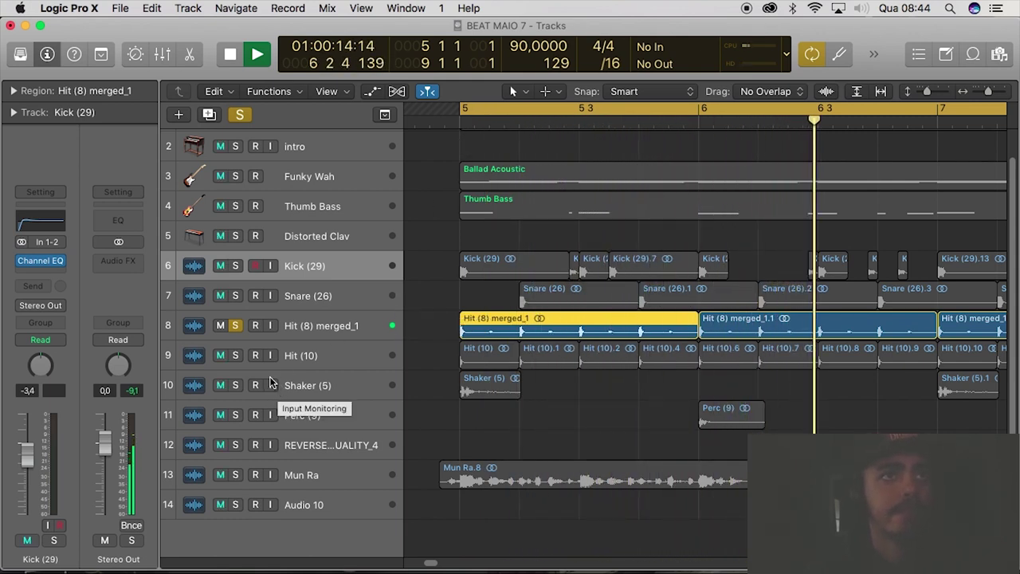
{"action": "key", "text": "space"}
Step: Solo Hit (10) instead of Hit (8) merged_1, audition it in the cycle, and release its solo
{"action": "left_click", "coordinate": [235, 325]}
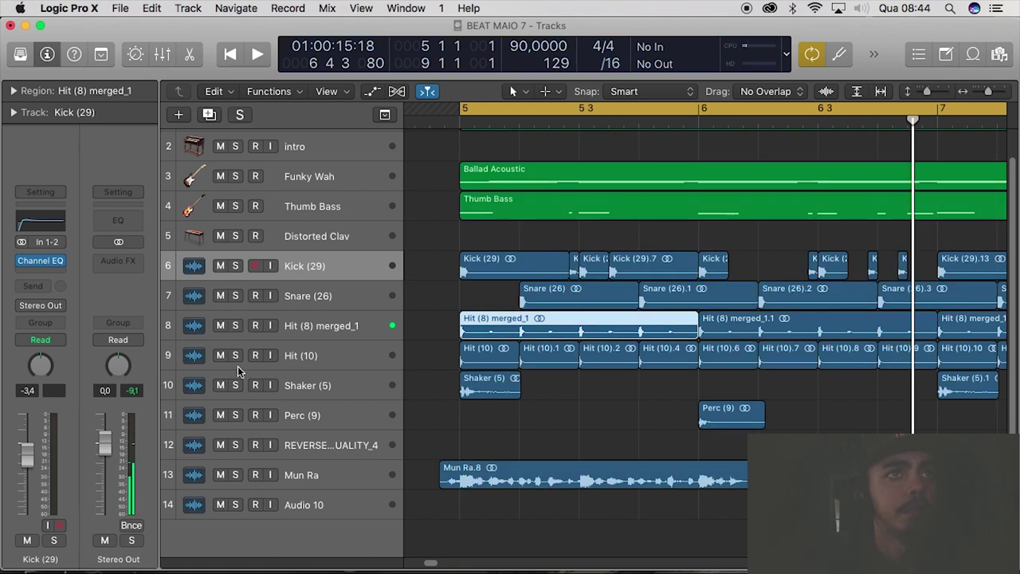
{"action": "left_click", "coordinate": [235, 355]}
{"action": "key", "text": "space"}
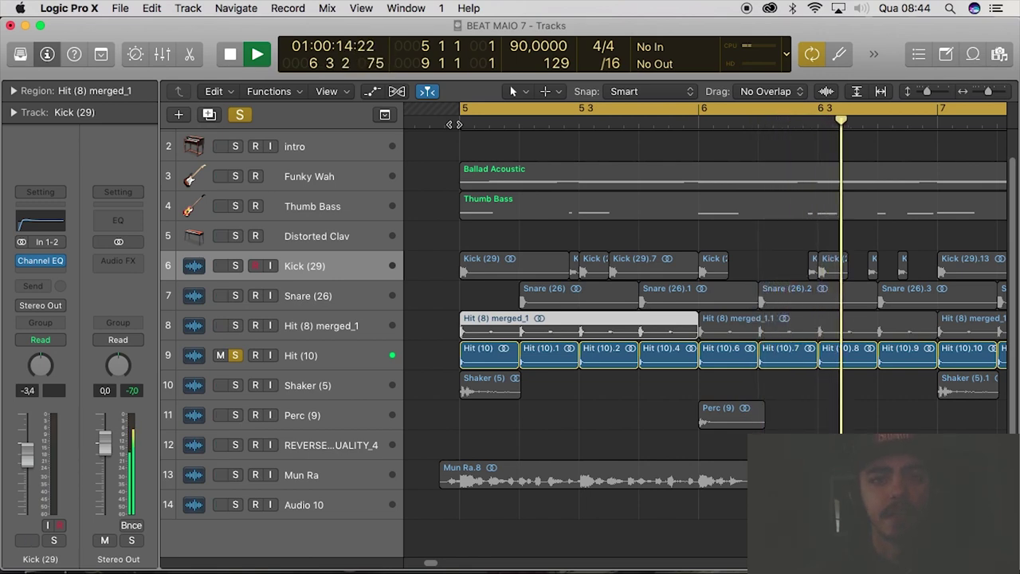
{"action": "left_click", "coordinate": [235, 354]}
{"action": "key", "text": "space"}
Step: Solo Shaker (5) instead of Hit (10) and audition its pattern within the cycle range
{"action": "left_click", "coordinate": [235, 385]}
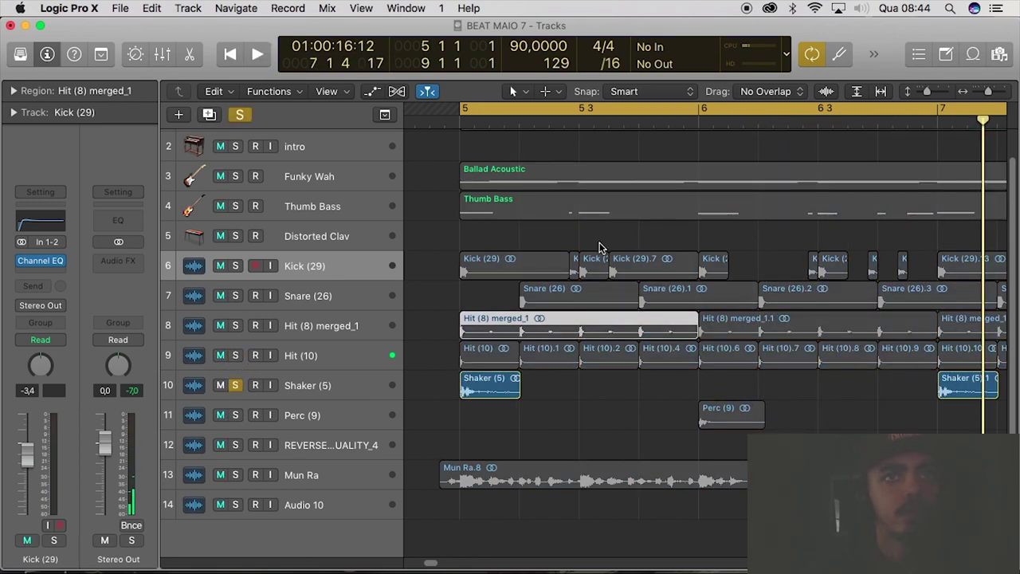
{"action": "key", "text": "space"}
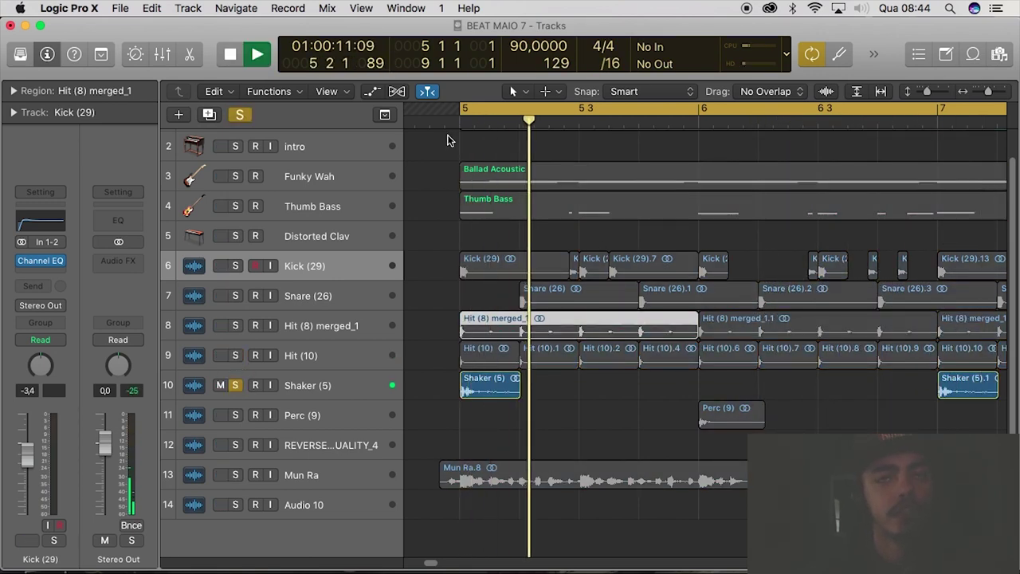
{"action": "scroll", "coordinate": [549, 165], "scroll_direction": "right", "scroll_amount": 5}
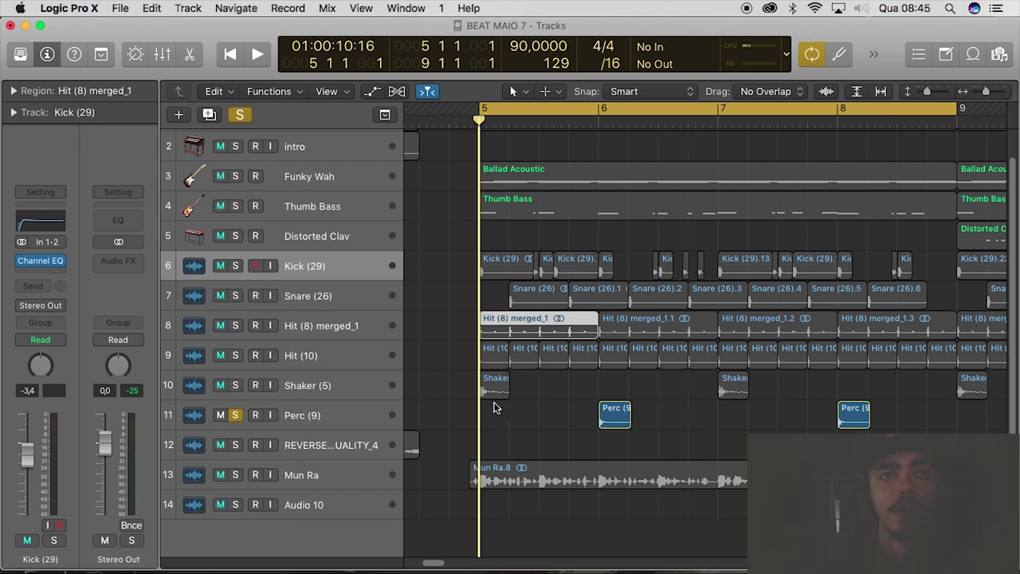
Step: Compare the alternating Shaker (5) and Perc (9) regions by selecting them in turn, and audition the soloed Perc (9) track in the cycle
{"action": "left_click", "coordinate": [493, 389]}
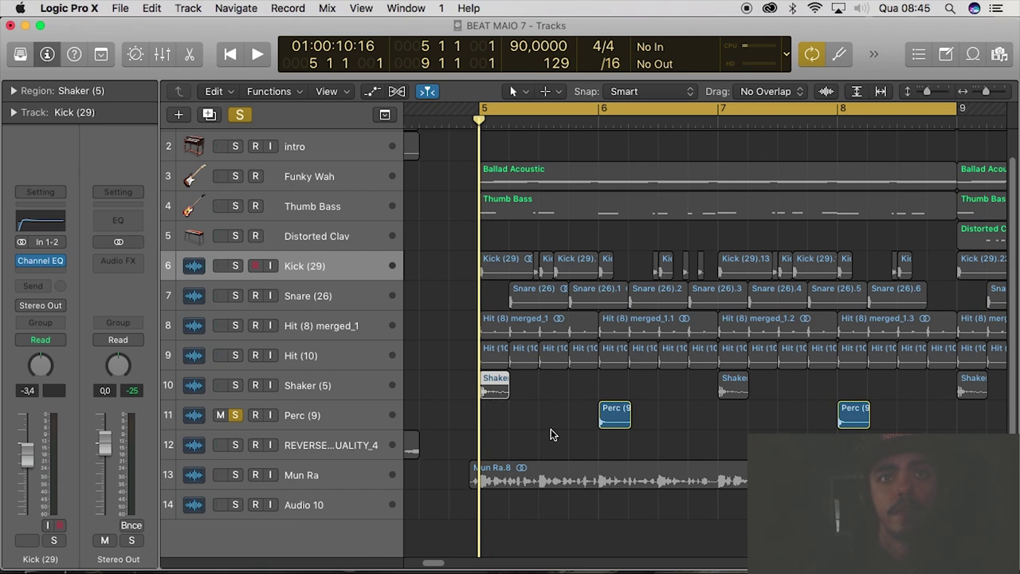
{"action": "left_click", "coordinate": [611, 424]}
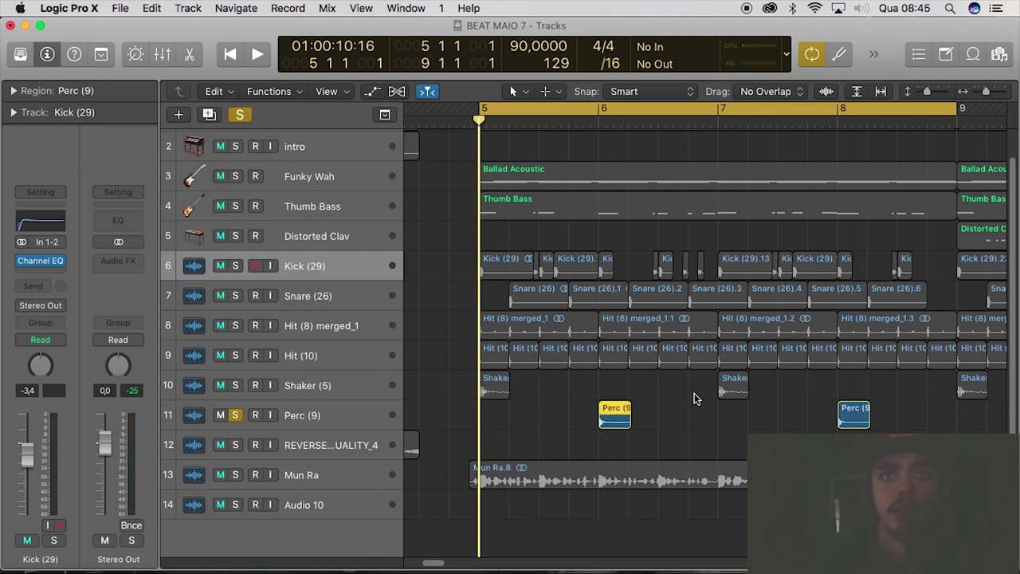
{"action": "left_click", "coordinate": [731, 391]}
{"action": "left_click", "coordinate": [856, 421]}
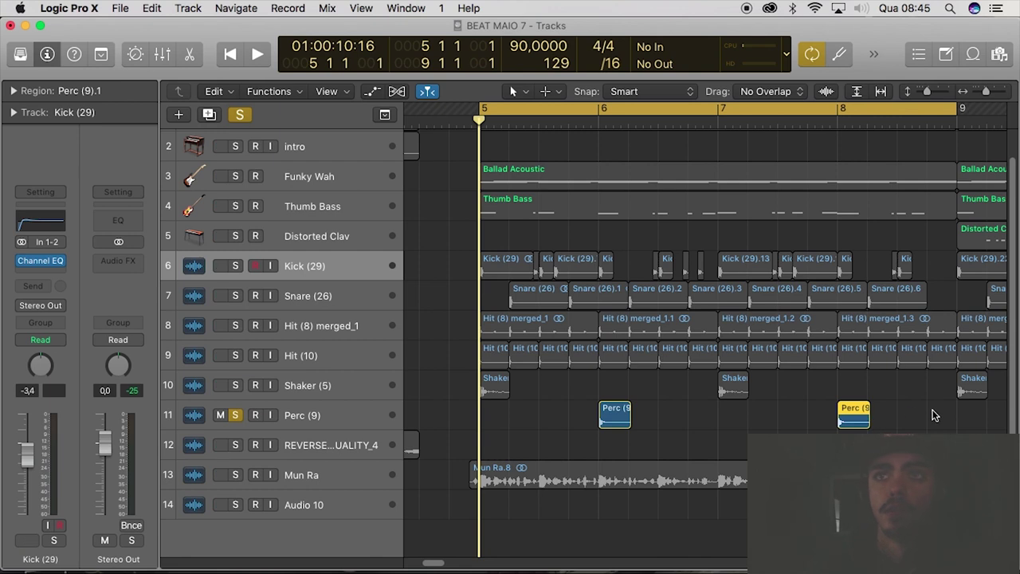
{"action": "left_click", "coordinate": [977, 390]}
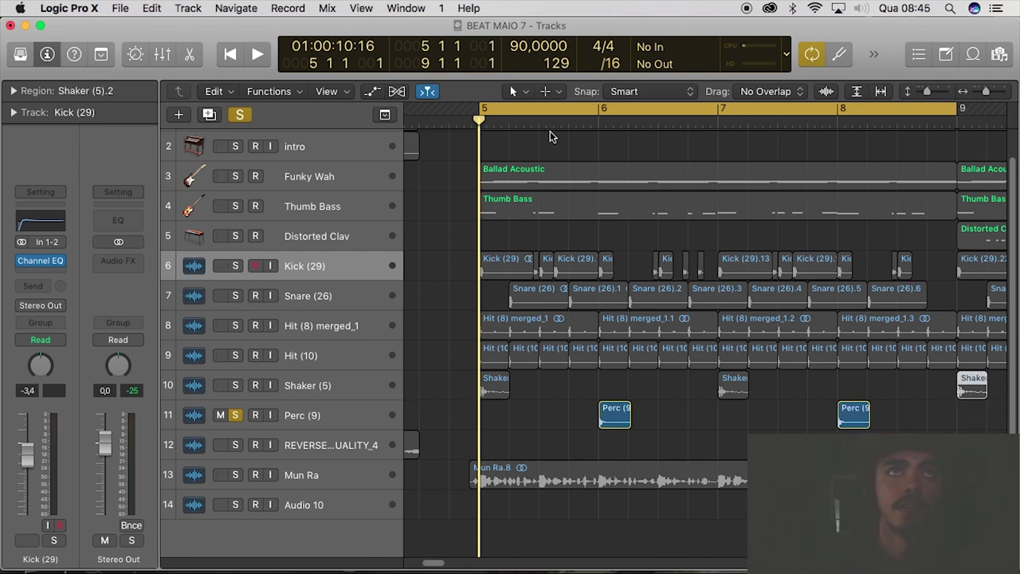
{"action": "key", "text": "space"}
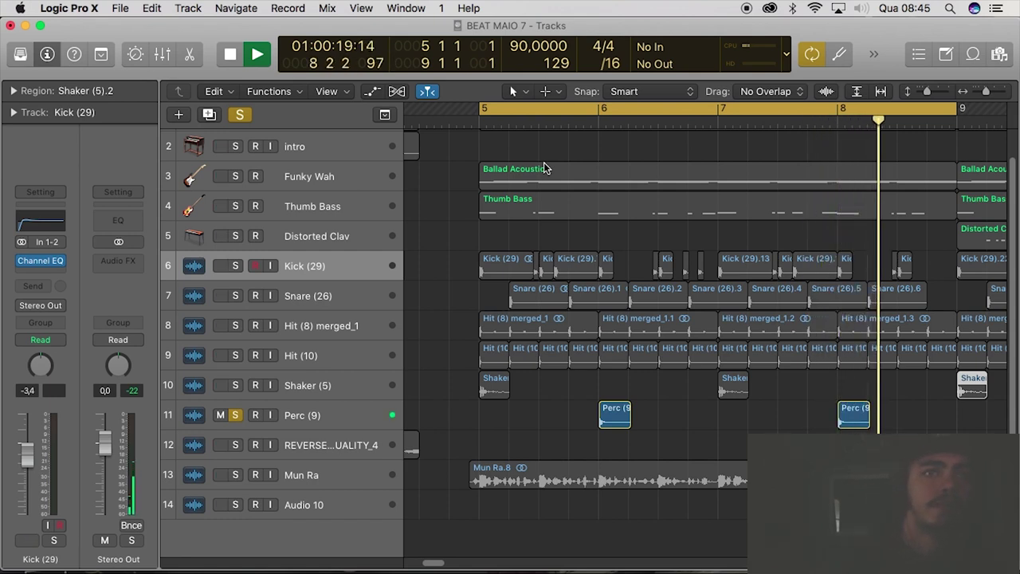
{"action": "key", "text": "space"}
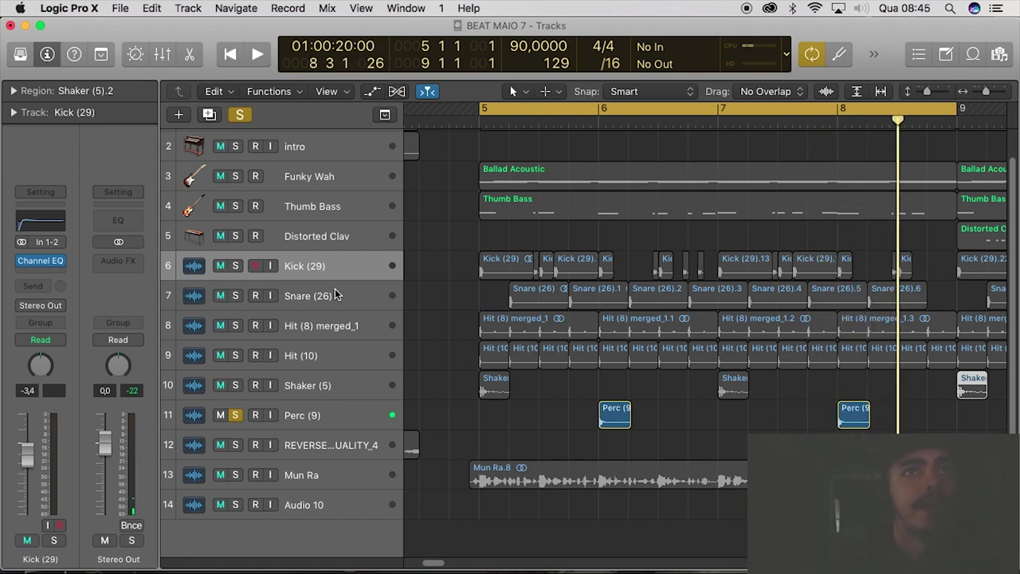
Step: Solo the drum tracks from Kick (29) through Perc (9), audition them together, and set the Snare (26) volume to -5,5
{"action": "left_click", "coordinate": [324, 425], "text": "shift"}
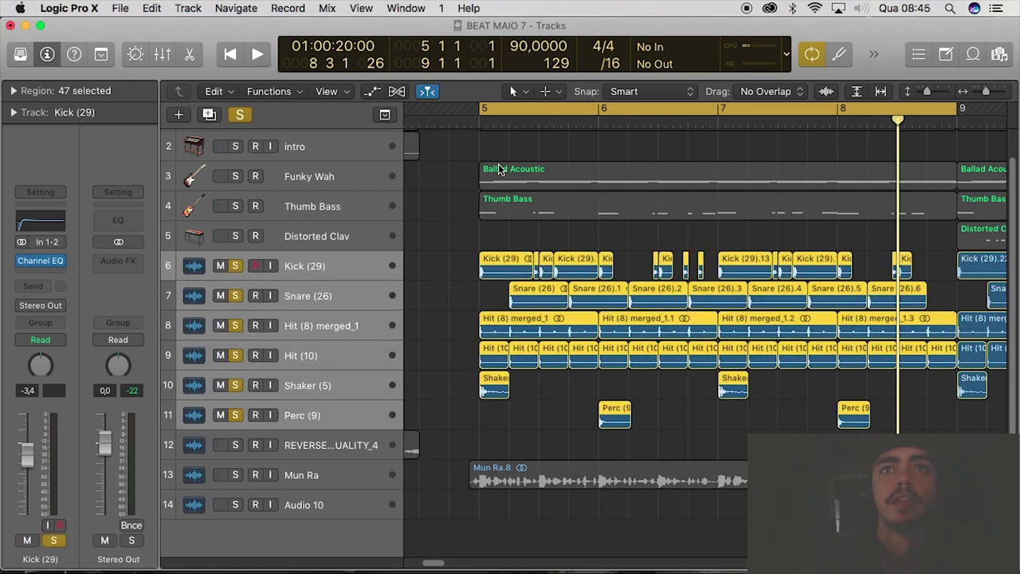
{"action": "key", "text": "space"}
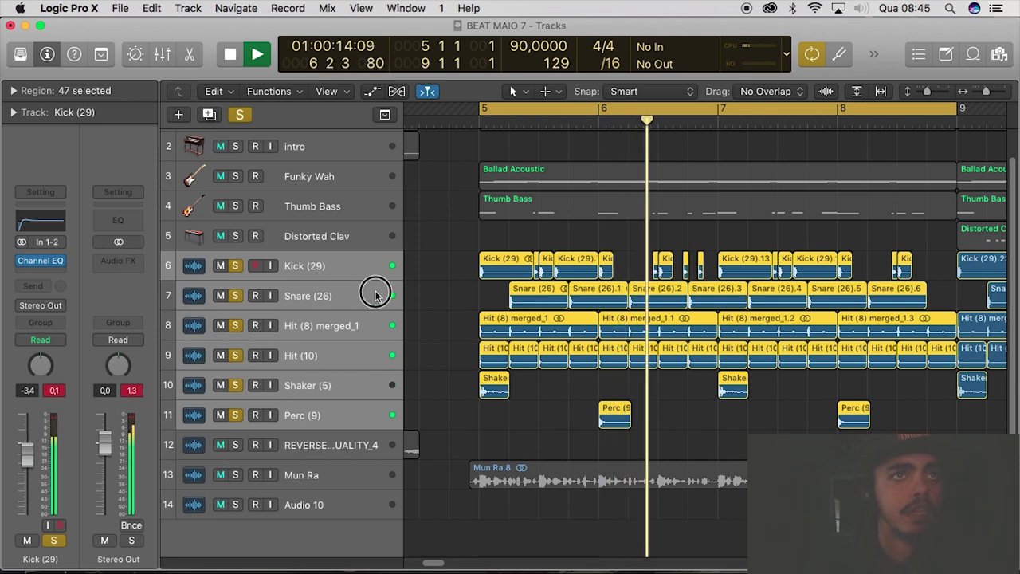
{"action": "left_click", "coordinate": [319, 296]}
{"action": "left_click_drag", "start_coordinate": [28, 462], "coordinate": [34, 469]}
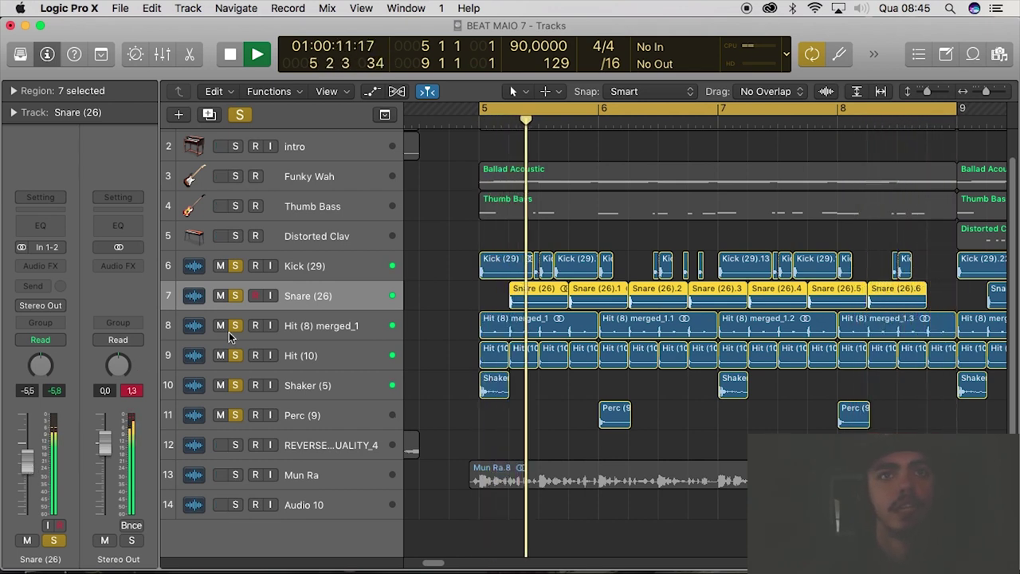
{"action": "key", "text": "space"}
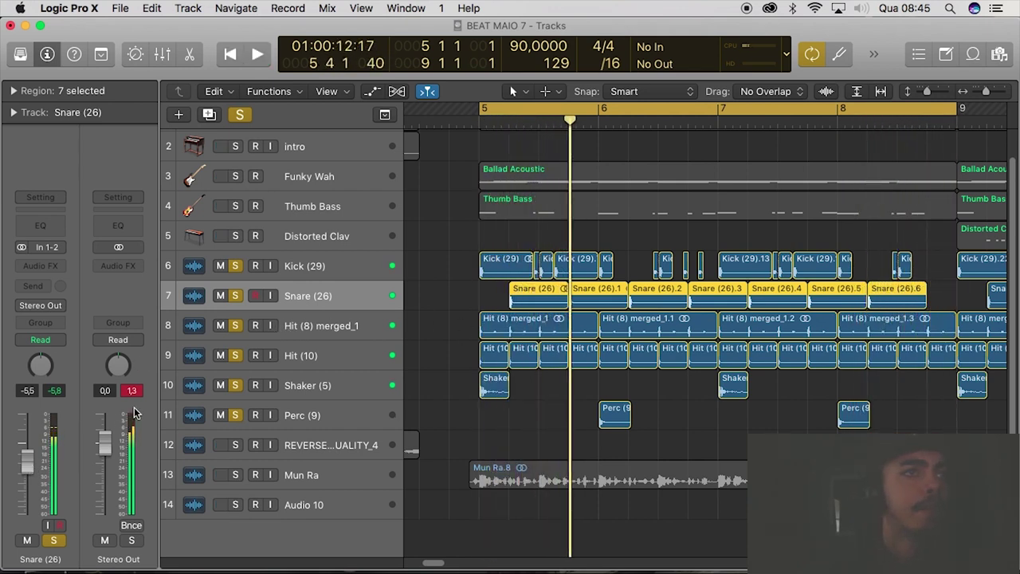
Step: Release all the drum track solos and turn off the cycle range
{"action": "left_click", "coordinate": [235, 356], "text": "alt"}
{"action": "scroll", "coordinate": [504, 381], "scroll_direction": "right", "scroll_amount": 1}
{"action": "scroll", "coordinate": [507, 379], "scroll_direction": "right", "scroll_amount": 10}
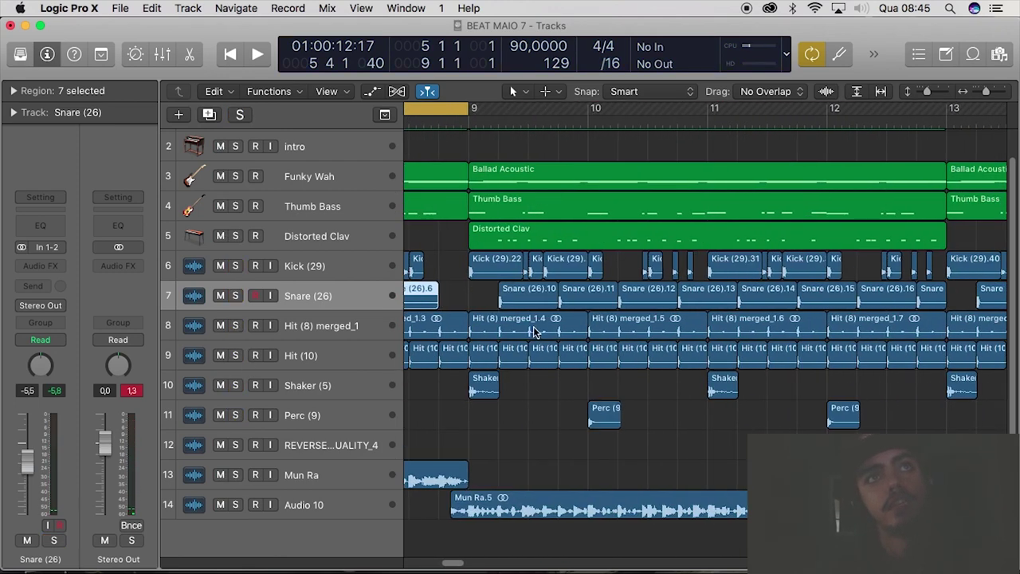
{"action": "left_click", "coordinate": [429, 108]}
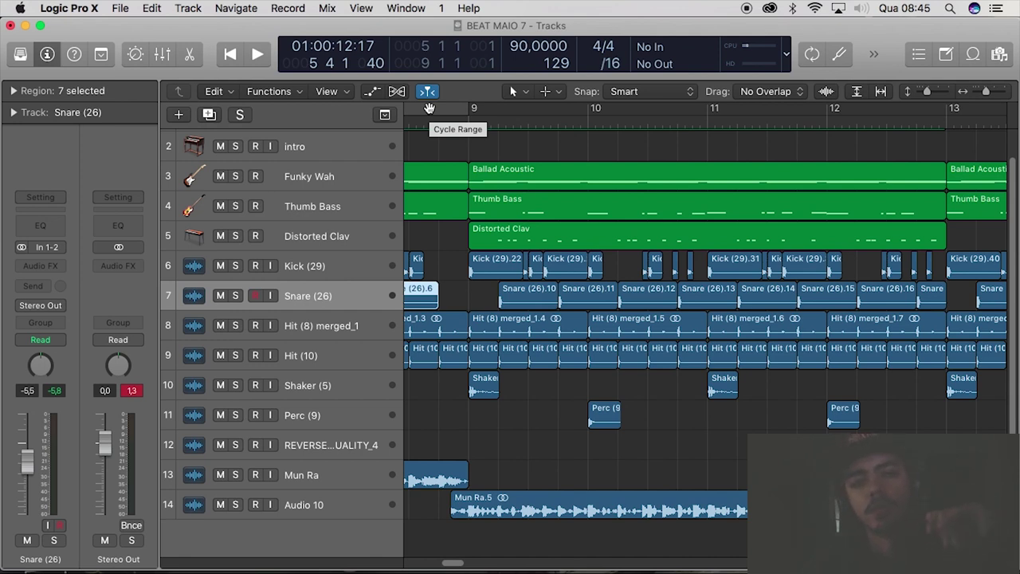
Step: Select the Distorted Clav region at bar 9, solo its track, and audition it from position 8 4 1
{"action": "left_click", "coordinate": [526, 237]}
{"action": "left_click", "coordinate": [235, 236]}
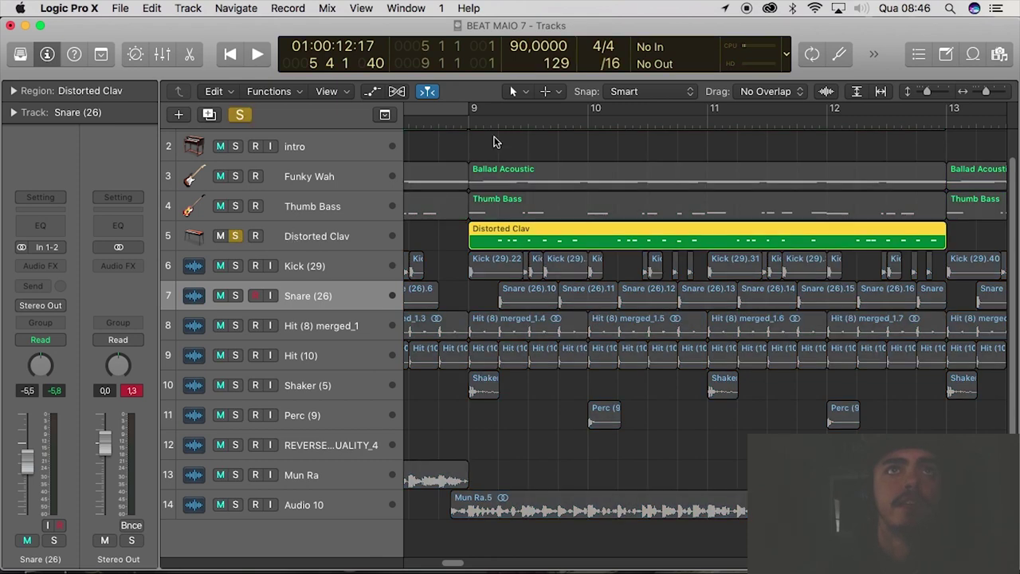
{"action": "left_click", "coordinate": [440, 122]}
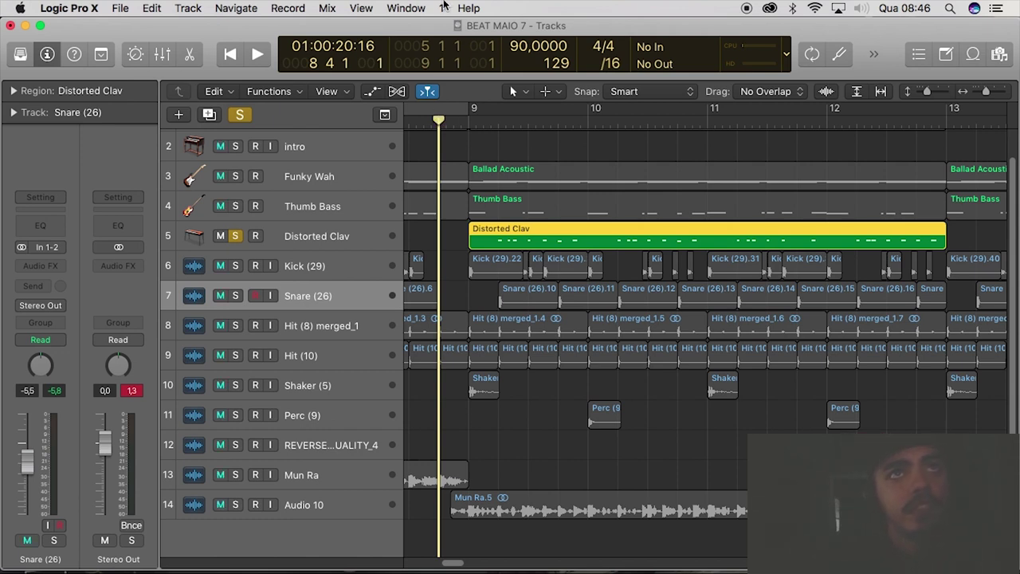
{"action": "key", "text": "space"}
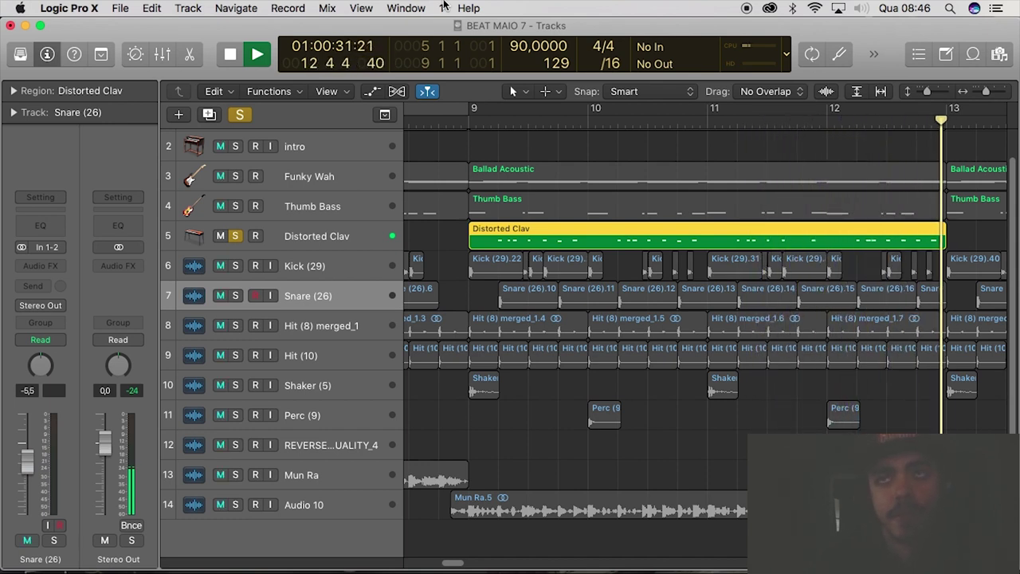
{"action": "key", "text": "space"}
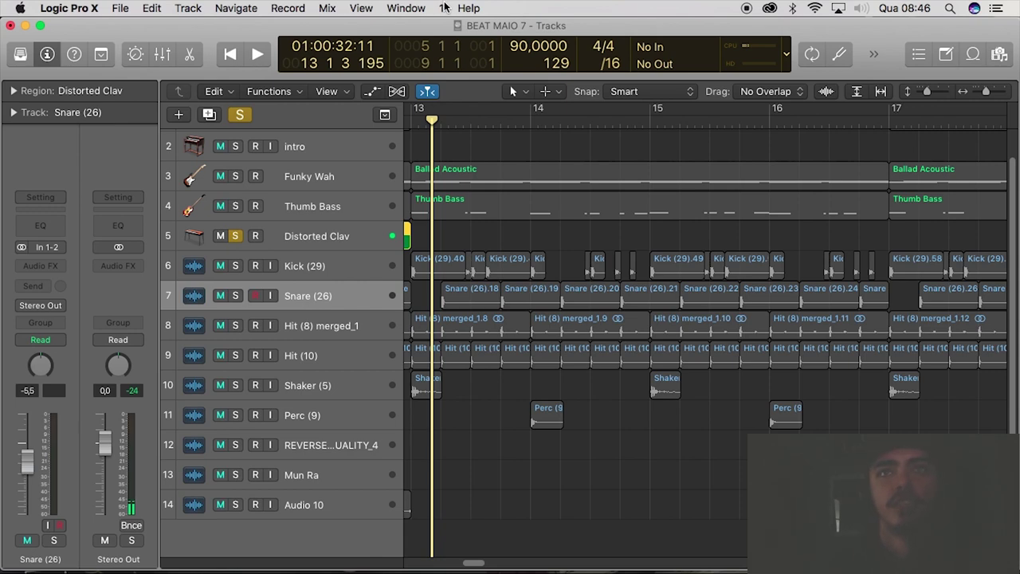
Step: Examine the wider arrangement around the drum break and place the playhead at bar 21
{"action": "scroll", "coordinate": [642, 225], "scroll_direction": "left", "scroll_amount": 10}
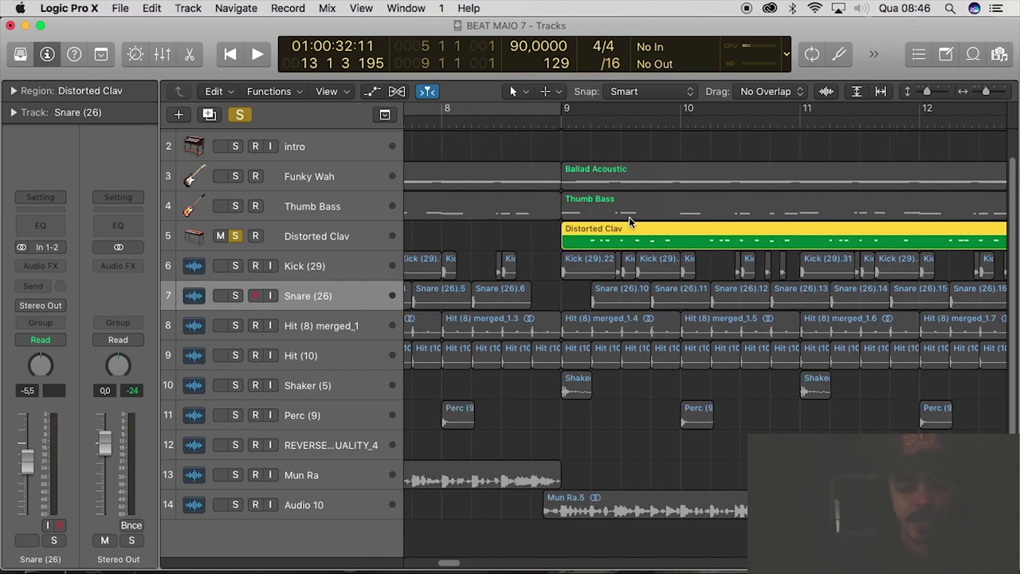
{"action": "key", "text": "super+Left"}
{"action": "key", "text": "super+Left"}
{"action": "key", "text": "super+Left"}
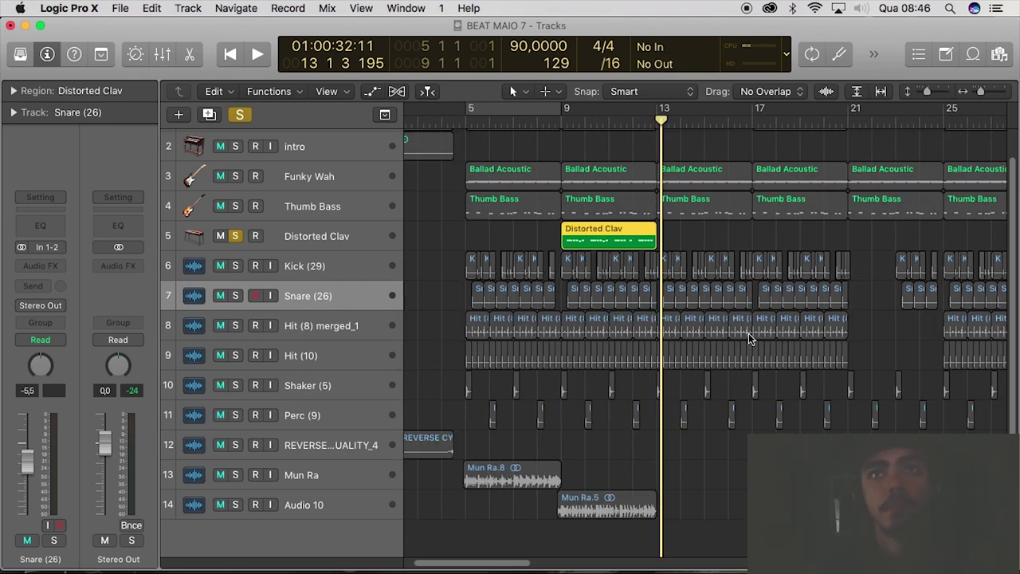
{"action": "left_click", "coordinate": [869, 119]}
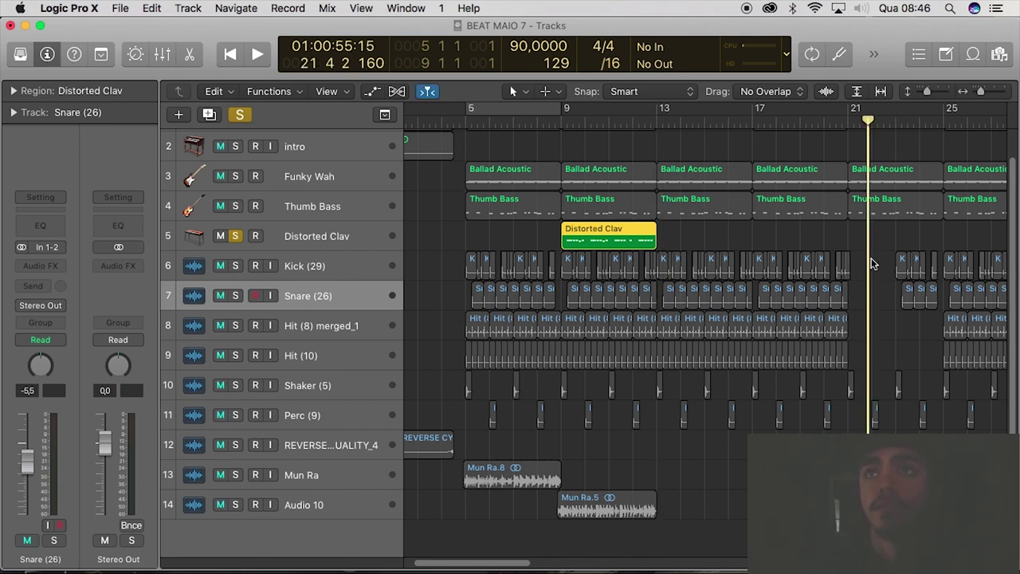
{"action": "left_click_drag", "start_coordinate": [899, 259], "coordinate": [848, 132]}
{"action": "scroll", "coordinate": [598, 443], "scroll_direction": "left", "scroll_amount": 3}
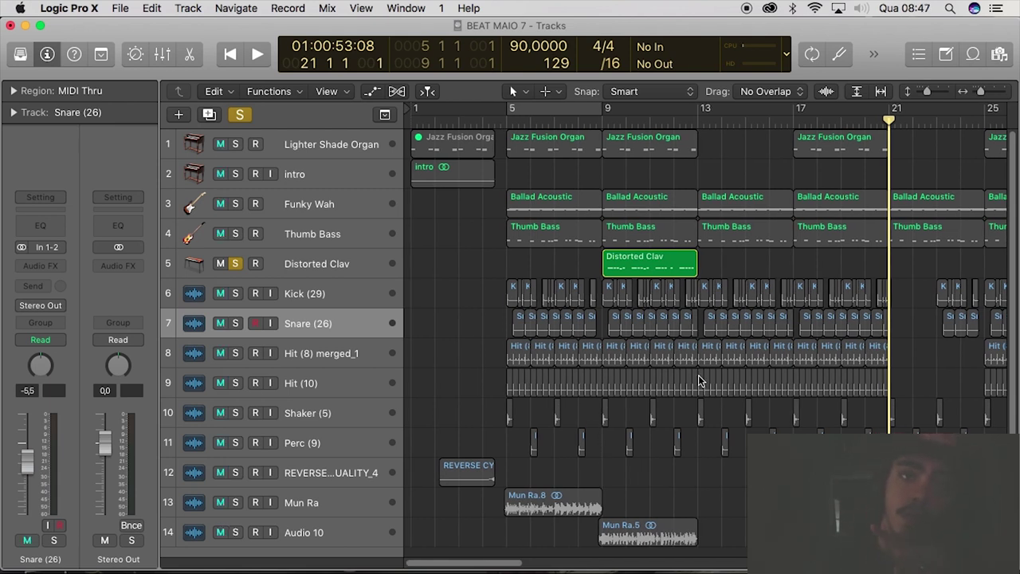
Step: Place the playhead at bar 4, clear the Distorted Clav solo, and play the full arrangement from bar 1
{"action": "left_click", "coordinate": [483, 124]}
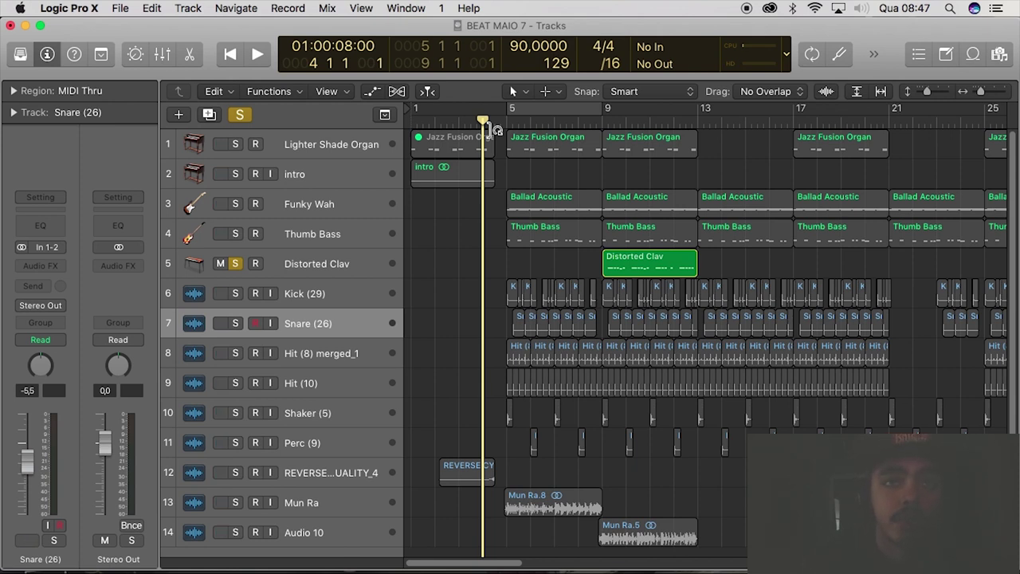
{"action": "key", "text": "ctrl+alt+super+m"}
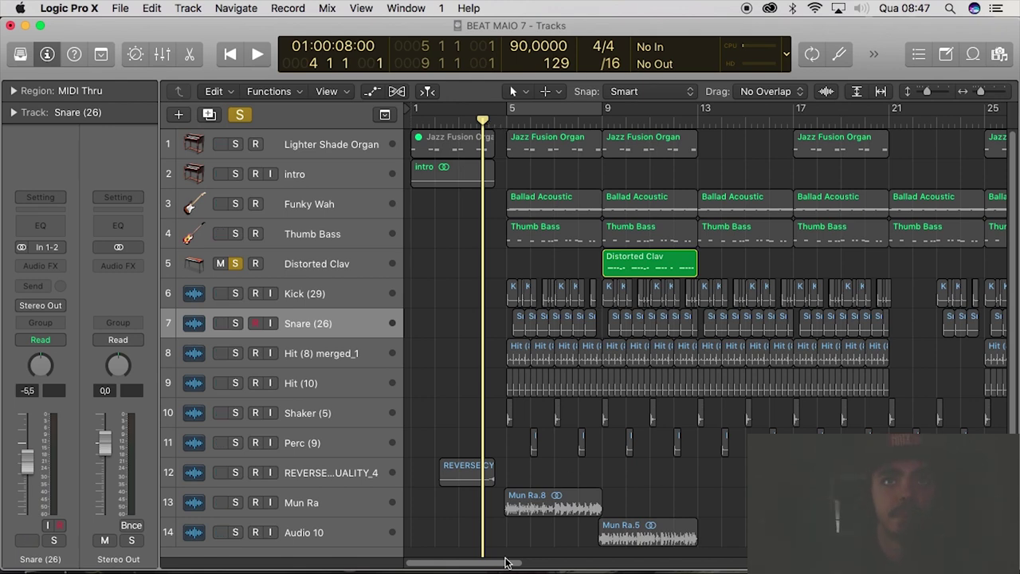
{"action": "left_click", "coordinate": [240, 115]}
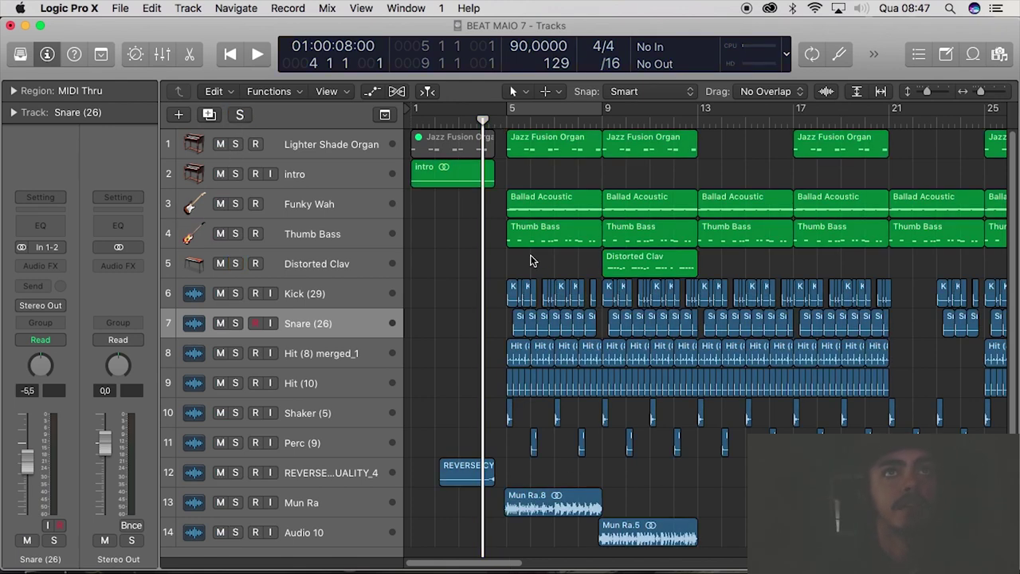
{"action": "key", "text": "Return"}
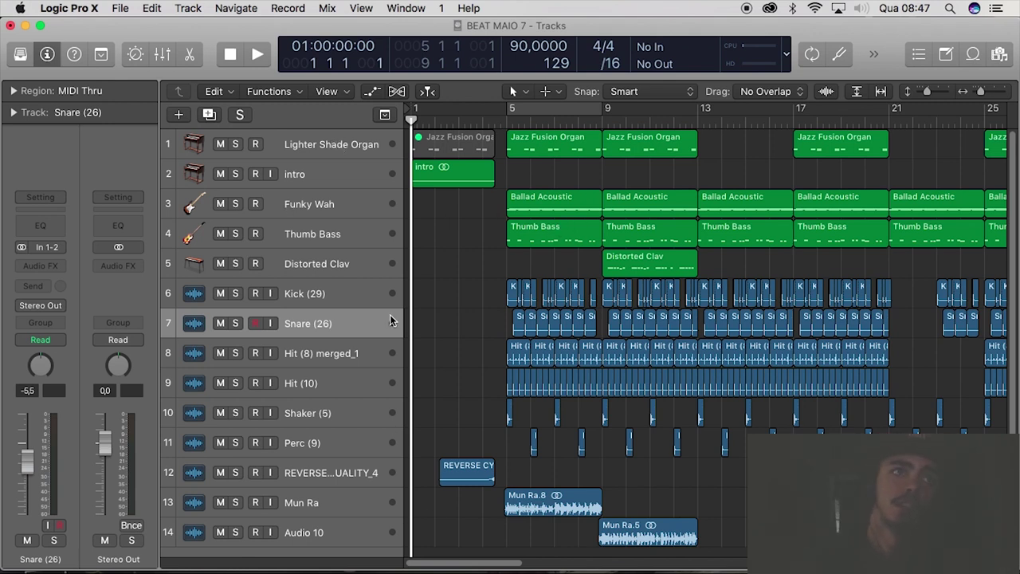
{"action": "key", "text": "space"}
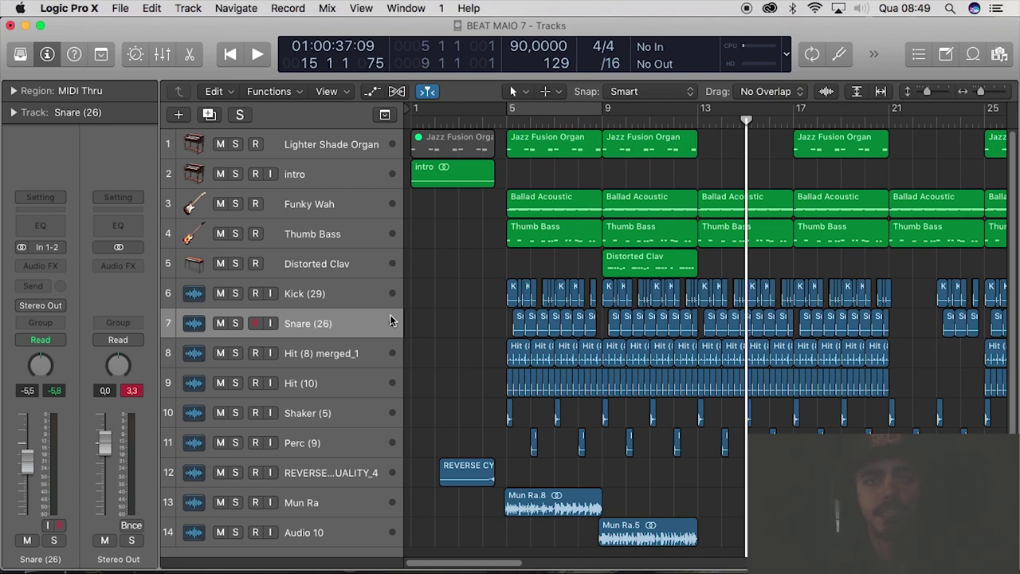
Step: Examine the regions around bar 15 up close and the arrangement as a whole, and select the Distorted Clav region at bar 9
{"action": "key", "text": "super+Right"}
{"action": "key", "text": "super+Right"}
{"action": "key", "text": "super+Right"}
{"action": "key", "text": "super+Right"}
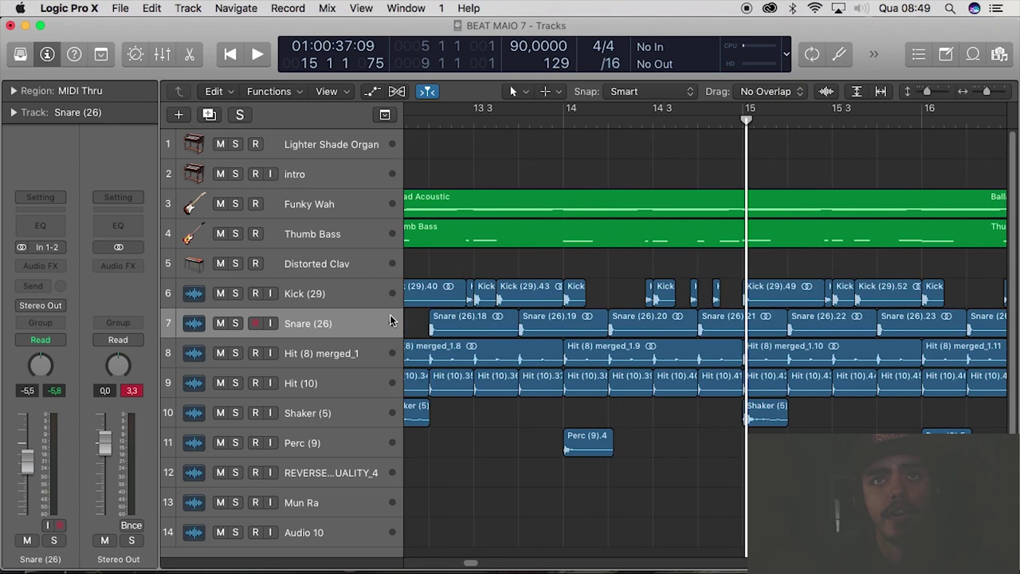
{"action": "key", "text": "super+Left"}
{"action": "key", "text": "super+Left"}
{"action": "key", "text": "super+Left"}
{"action": "key", "text": "super+Left"}
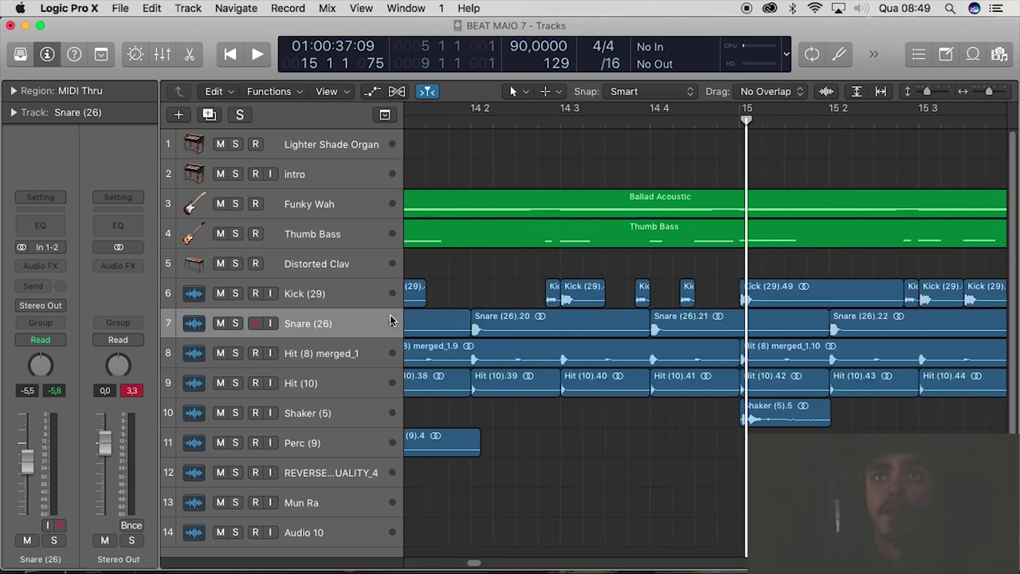
{"action": "left_click", "coordinate": [588, 271]}
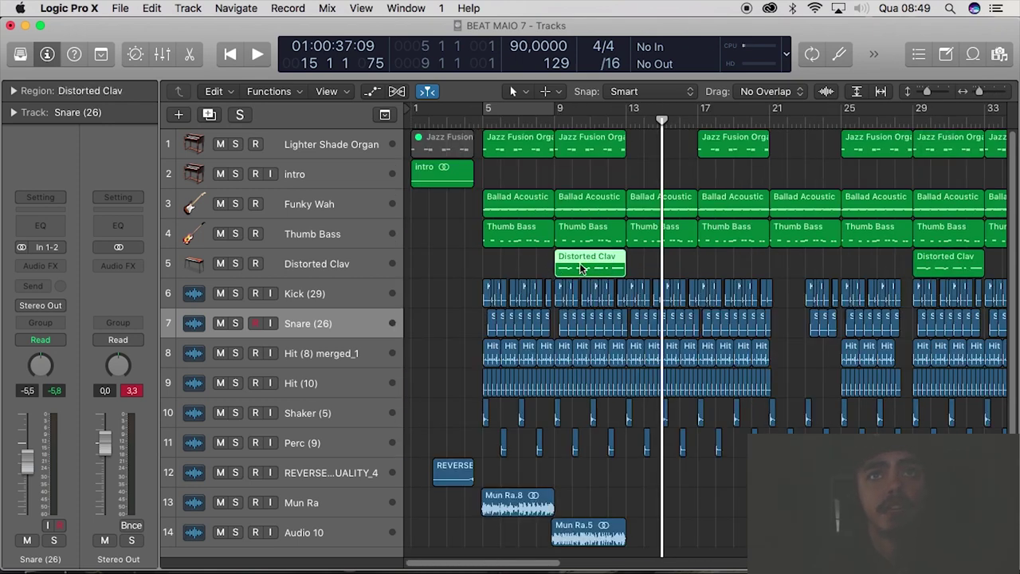